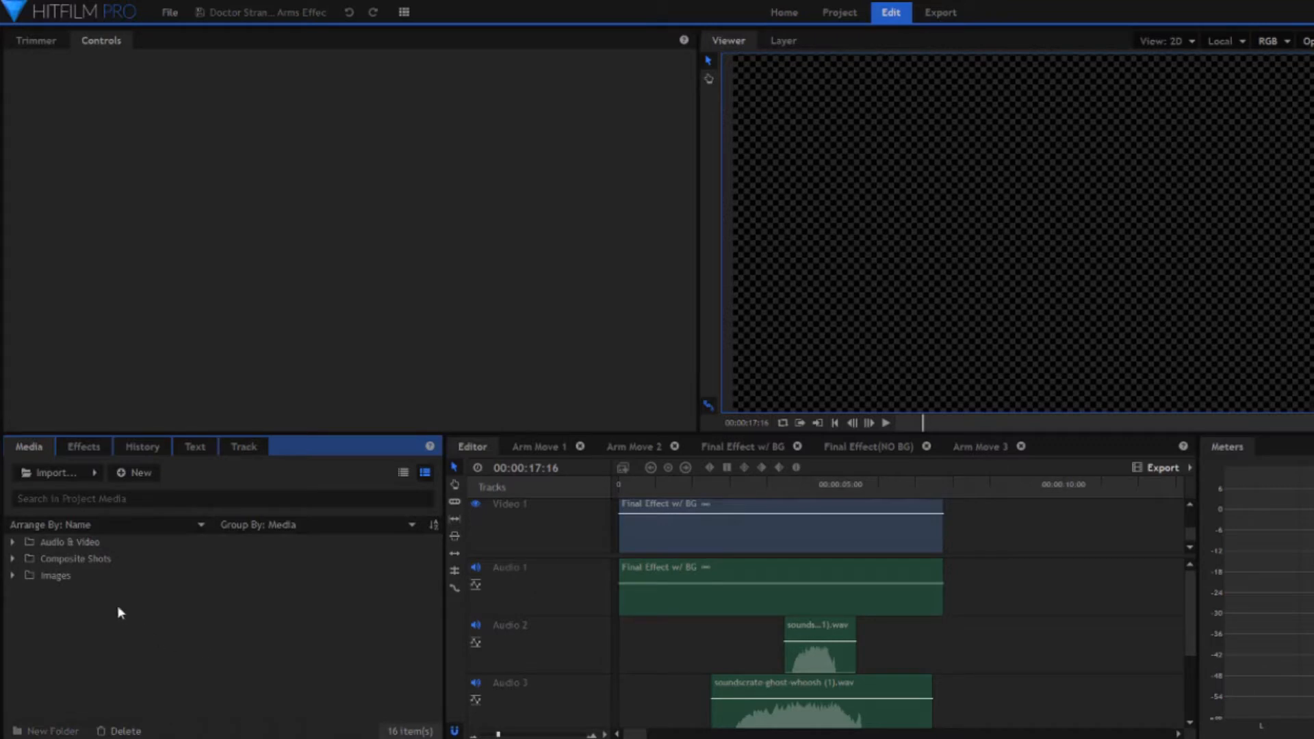
# - Load the Base green-screen clip into the Trimmer and scrub through its footage
pyautogui.click(11, 542)
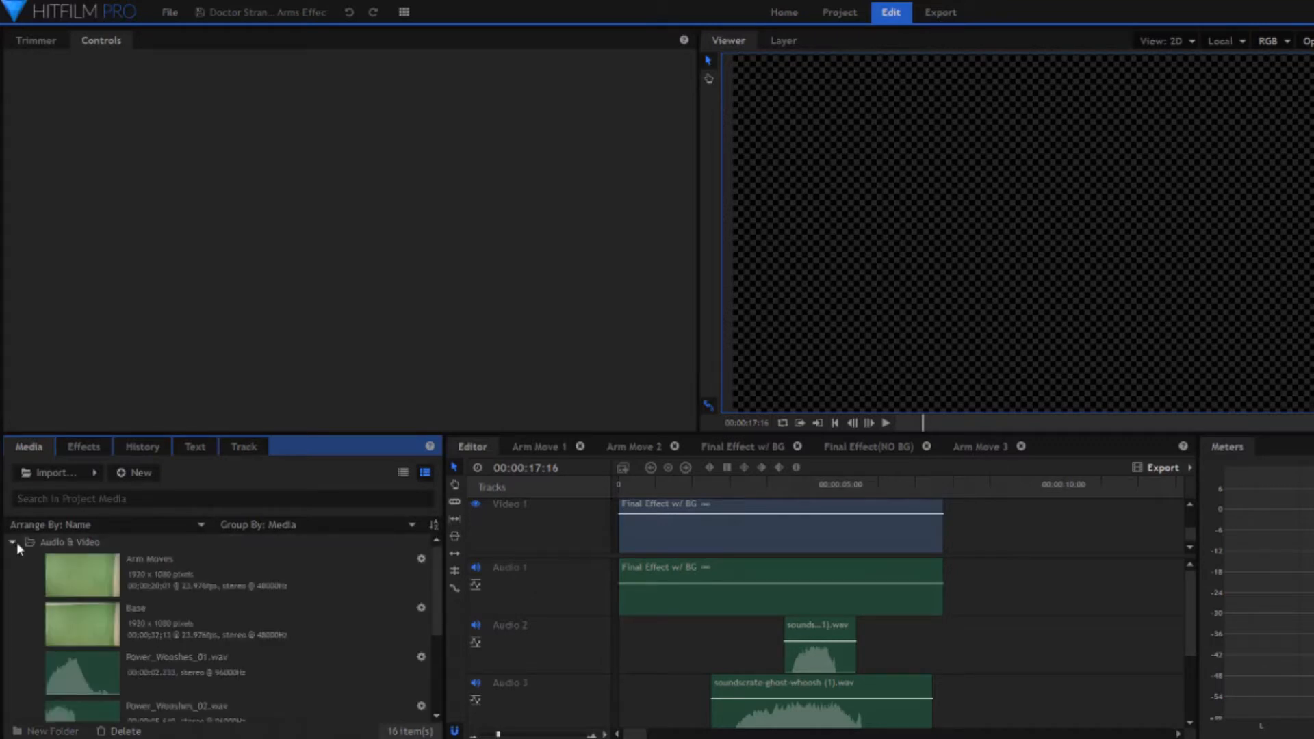
pyautogui.click(178, 612)
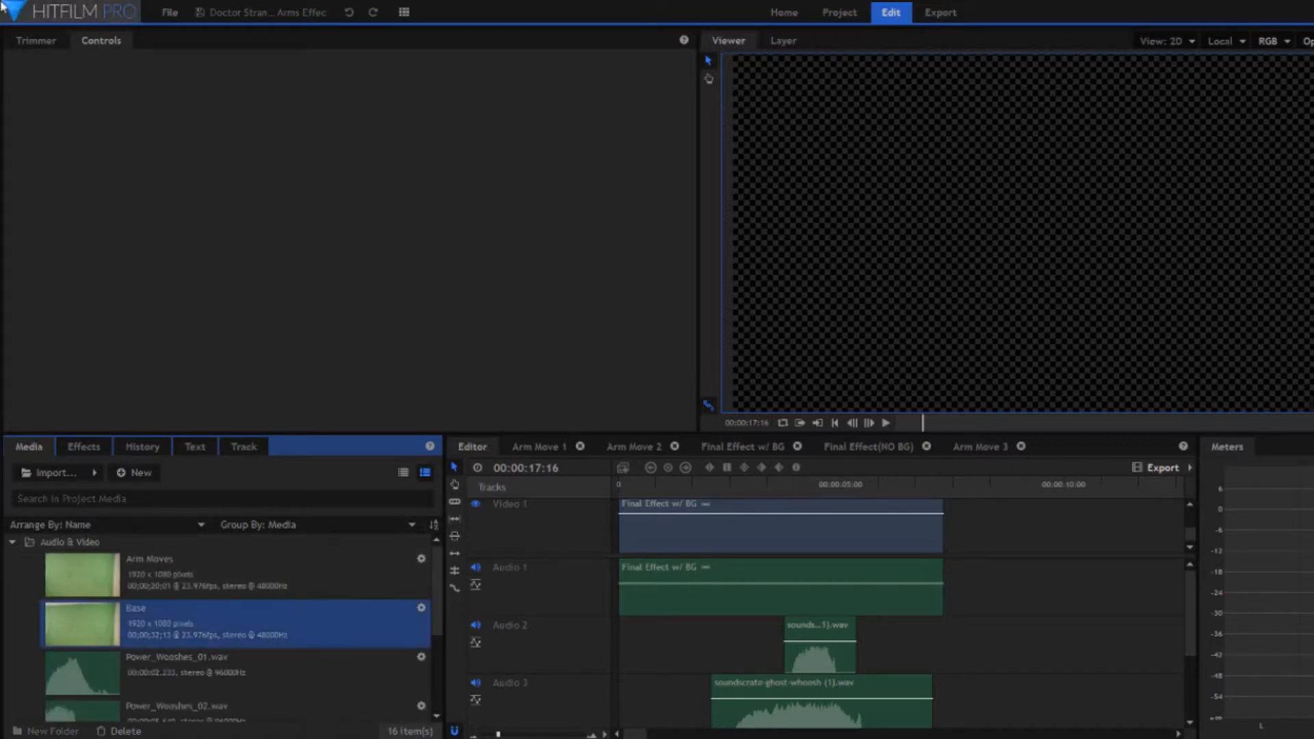
pyautogui.click(34, 42)
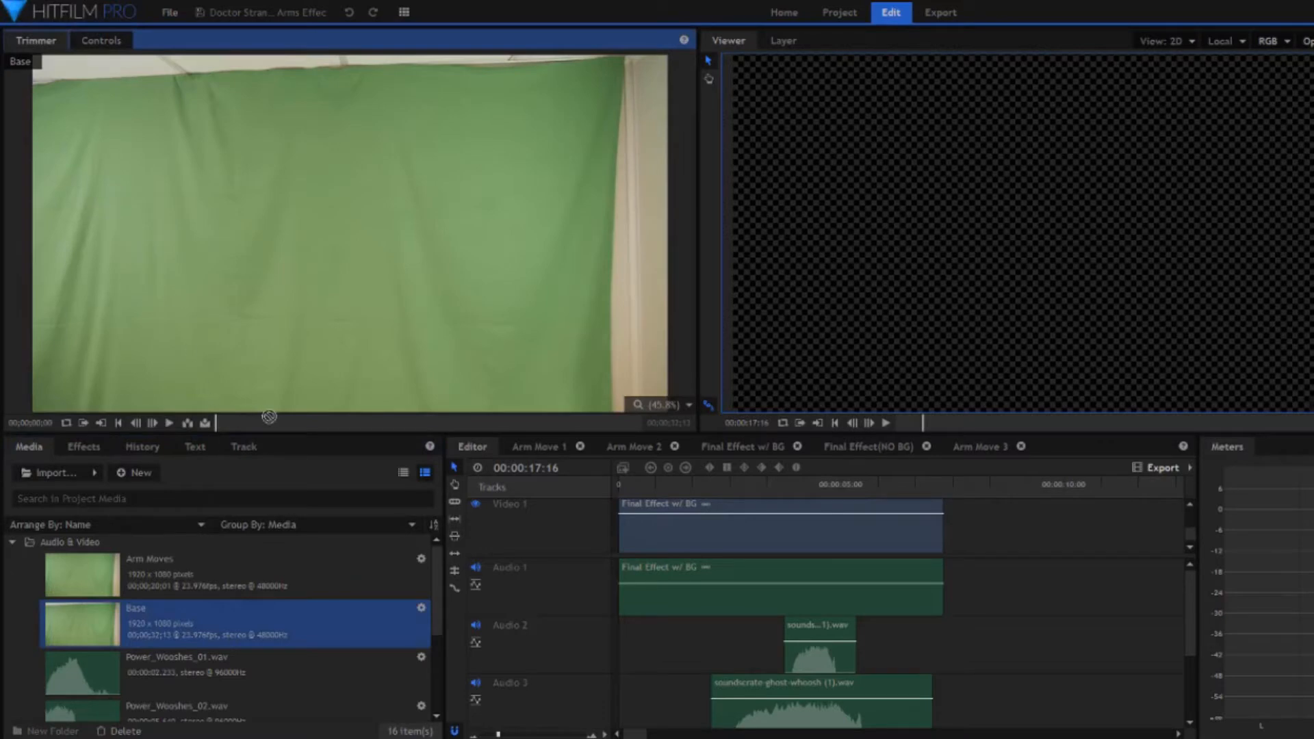
pyautogui.moveTo(281, 419); pyautogui.dragTo(547, 424)
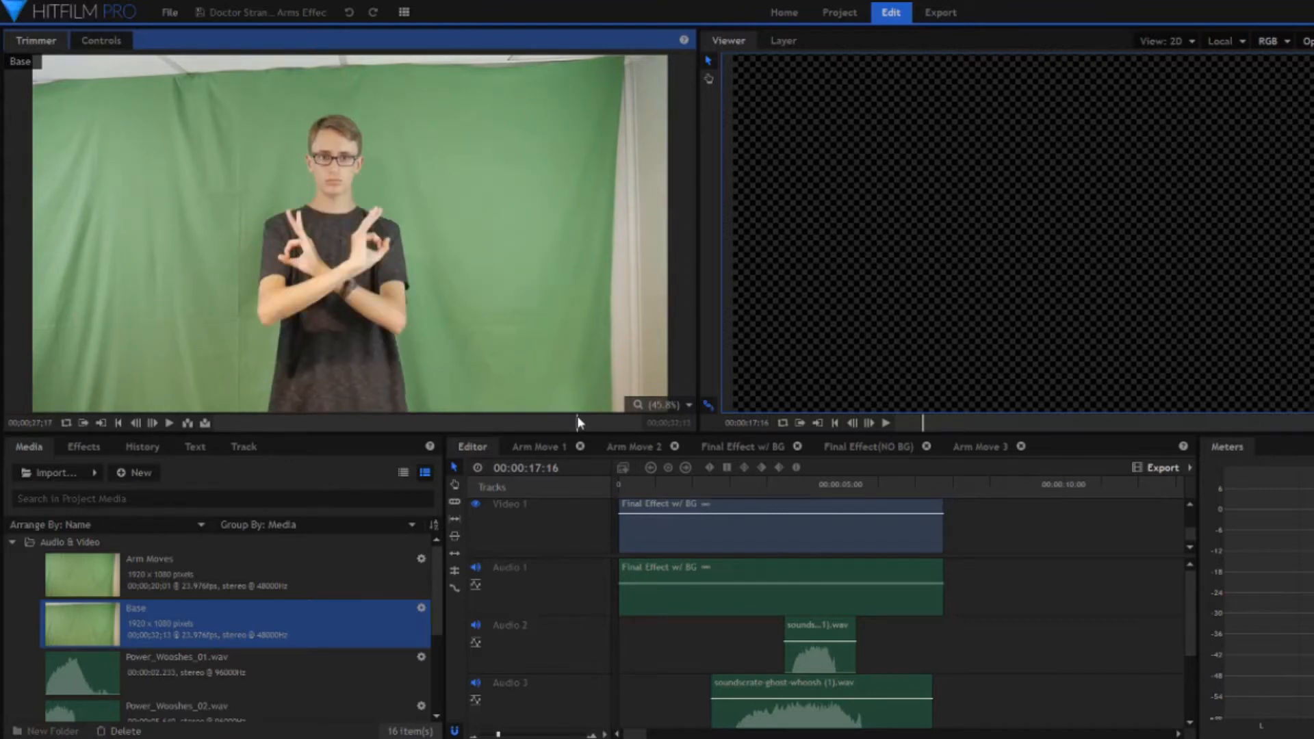
# - Scrub through the Arm Moves clip in the Trimmer to examine each recorded arm pose
pyautogui.click(209, 567)
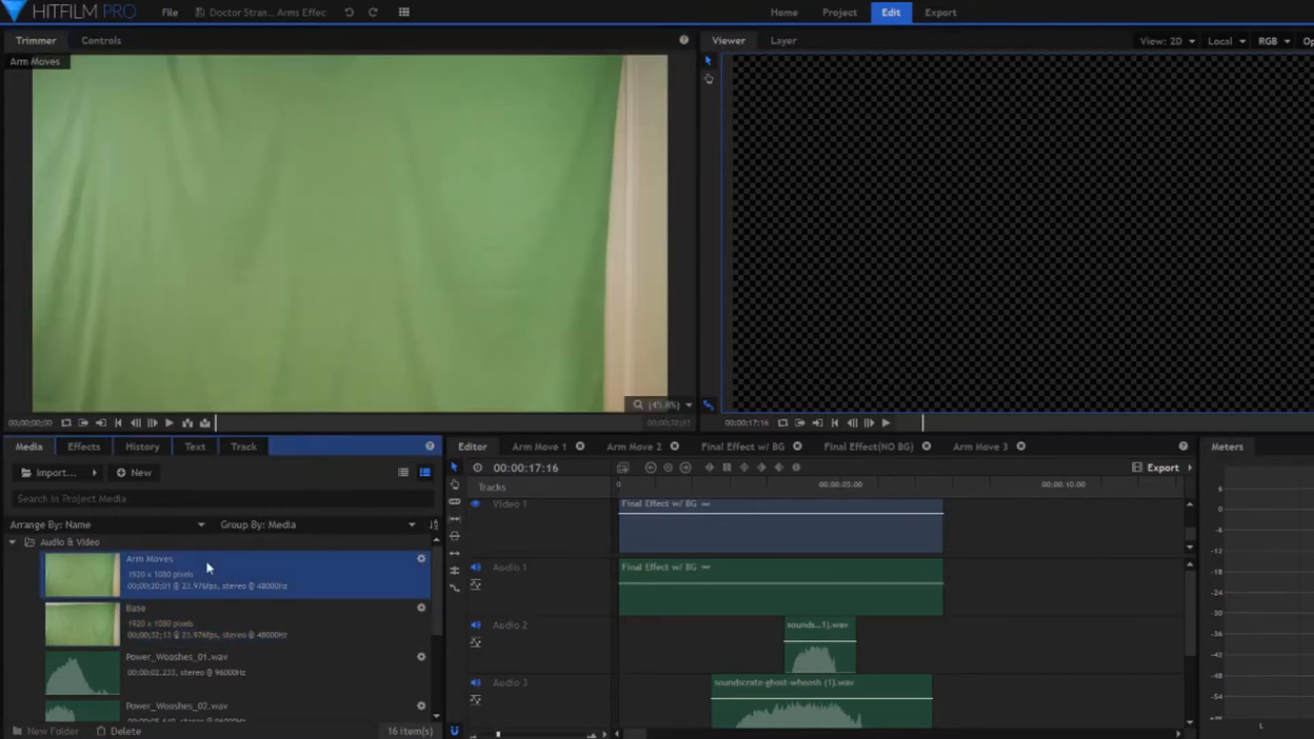
pyautogui.moveTo(240, 420); pyautogui.dragTo(278, 418)
pyautogui.click(306, 423)
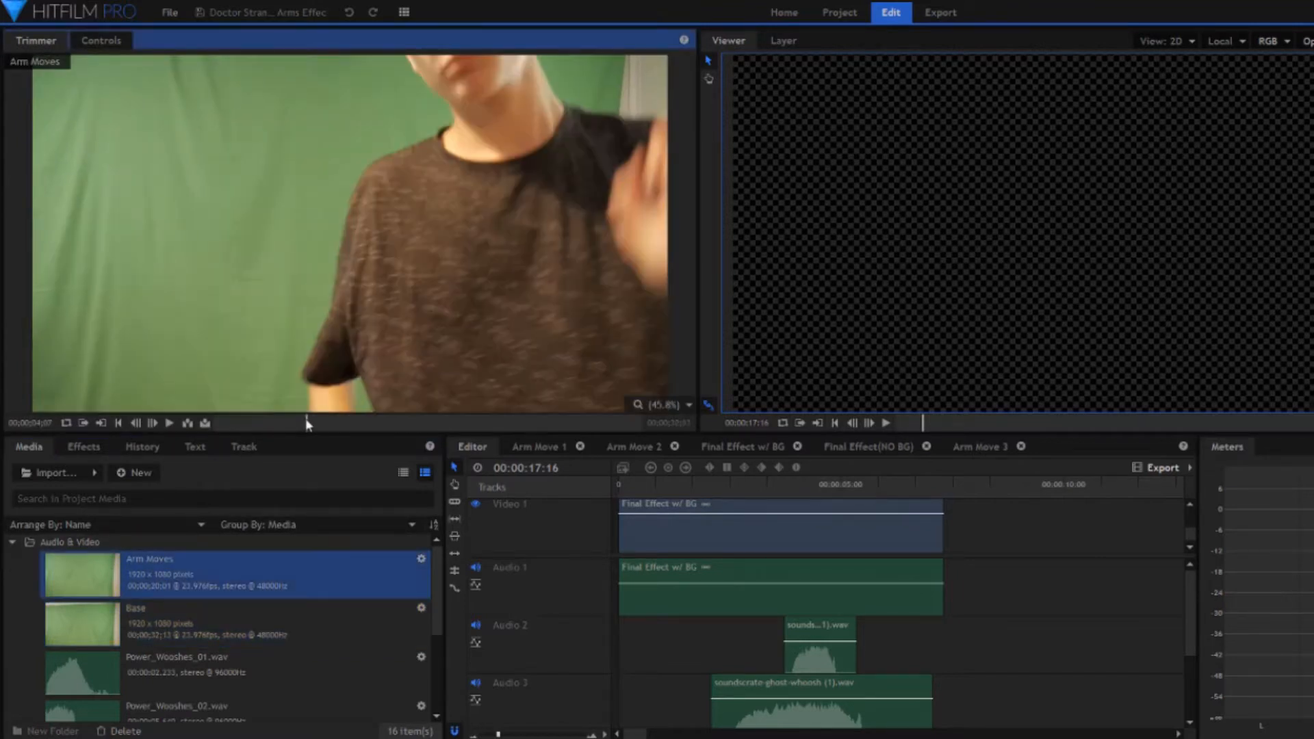
pyautogui.click(318, 423)
pyautogui.click(340, 423)
pyautogui.click(365, 423)
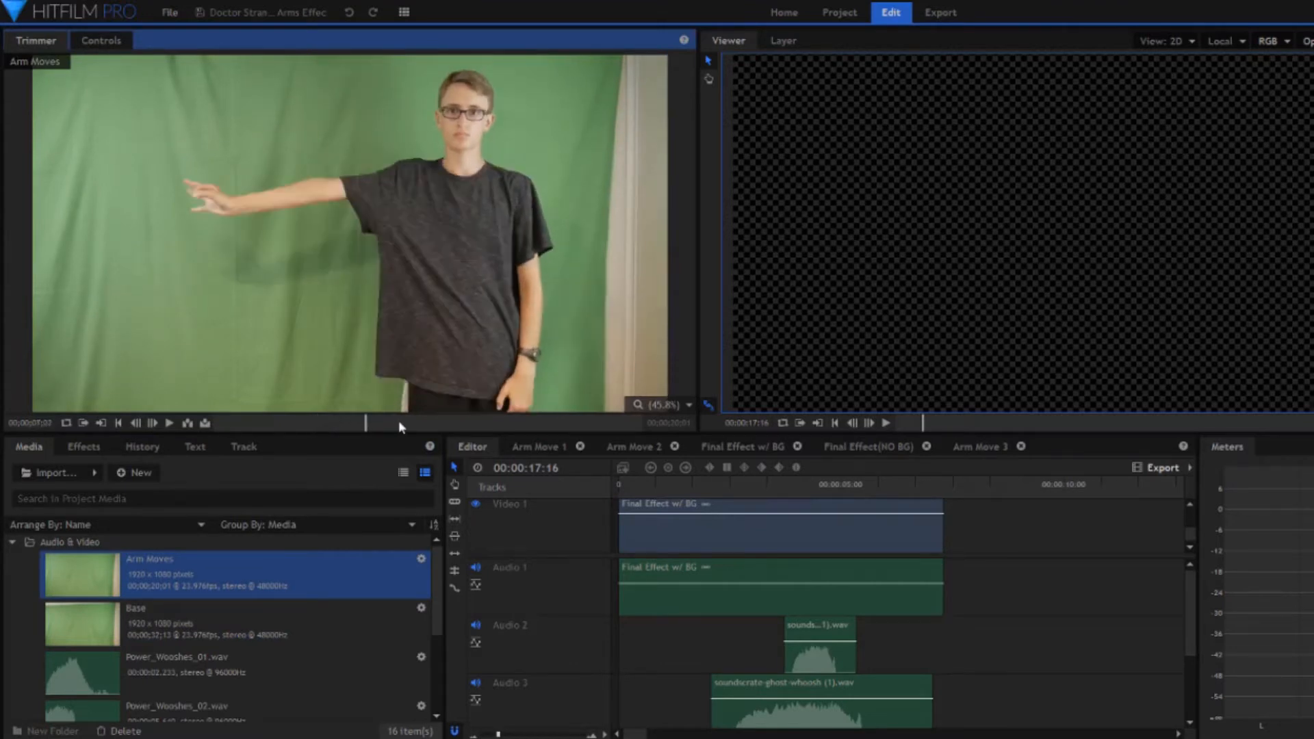
pyautogui.click(428, 423)
pyautogui.click(452, 423)
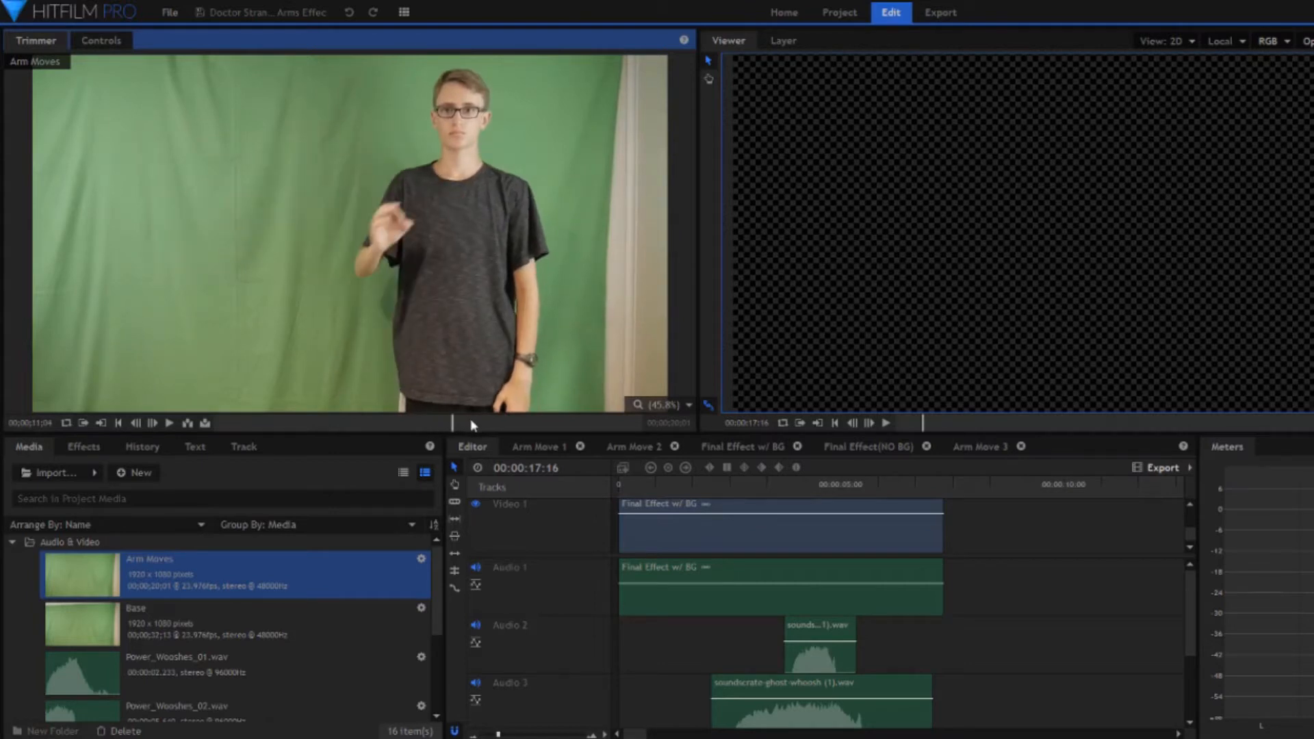
pyautogui.click(438, 420)
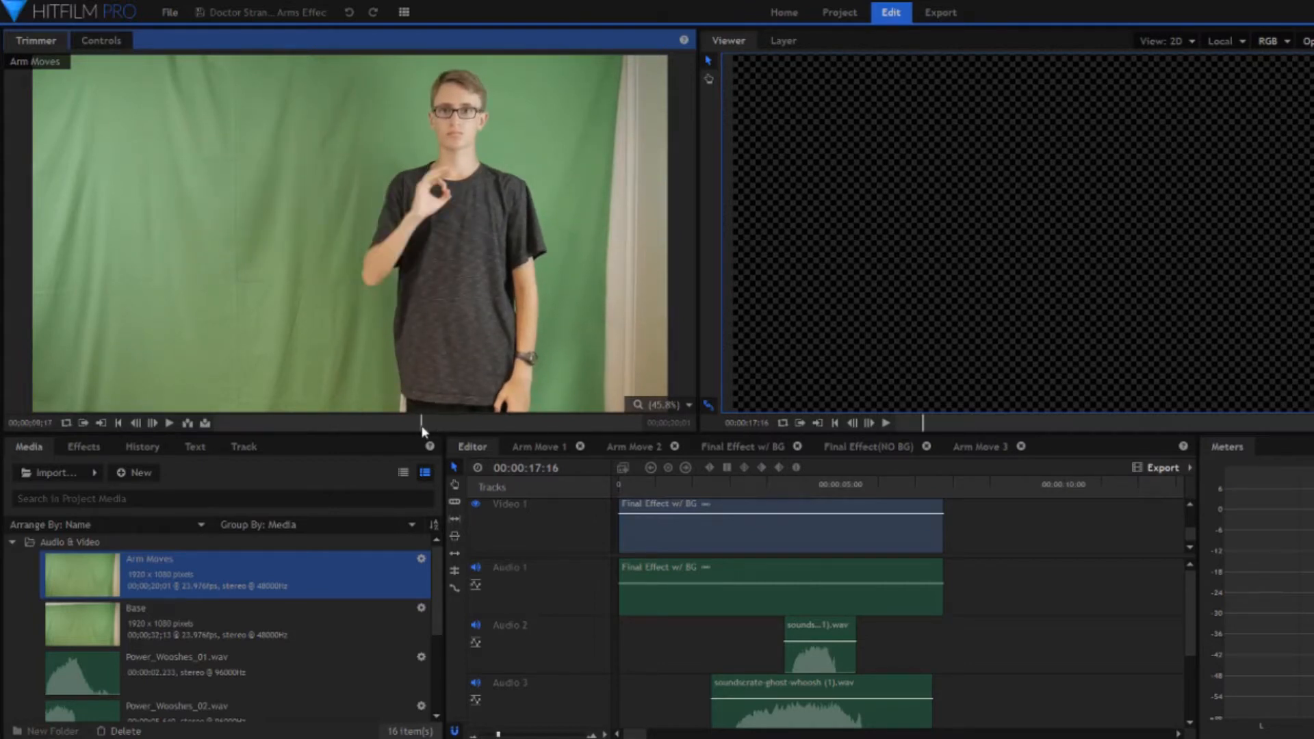
pyautogui.click(475, 420)
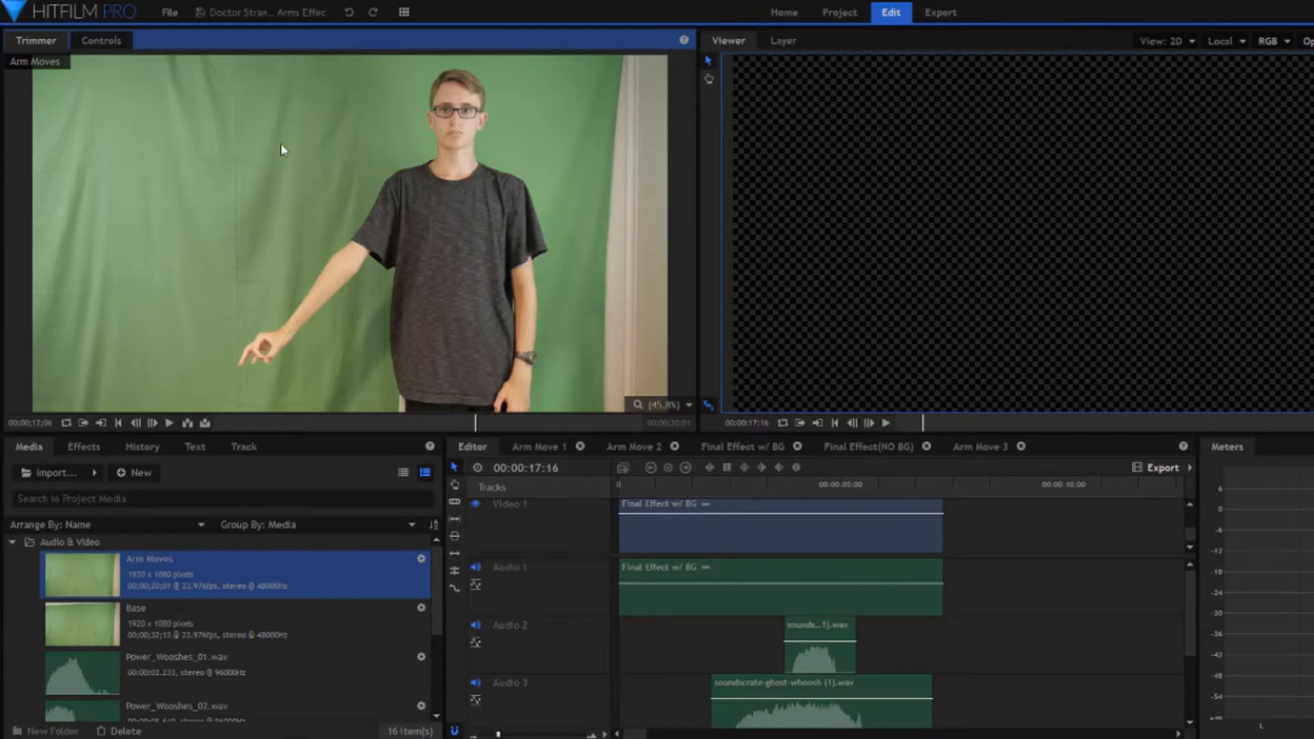
# - Open the Final Effect(NO BG) composite shot and hide all the Arm Move layers, 3 to 10
pyautogui.click(205, 619)
pyautogui.click(136, 472)
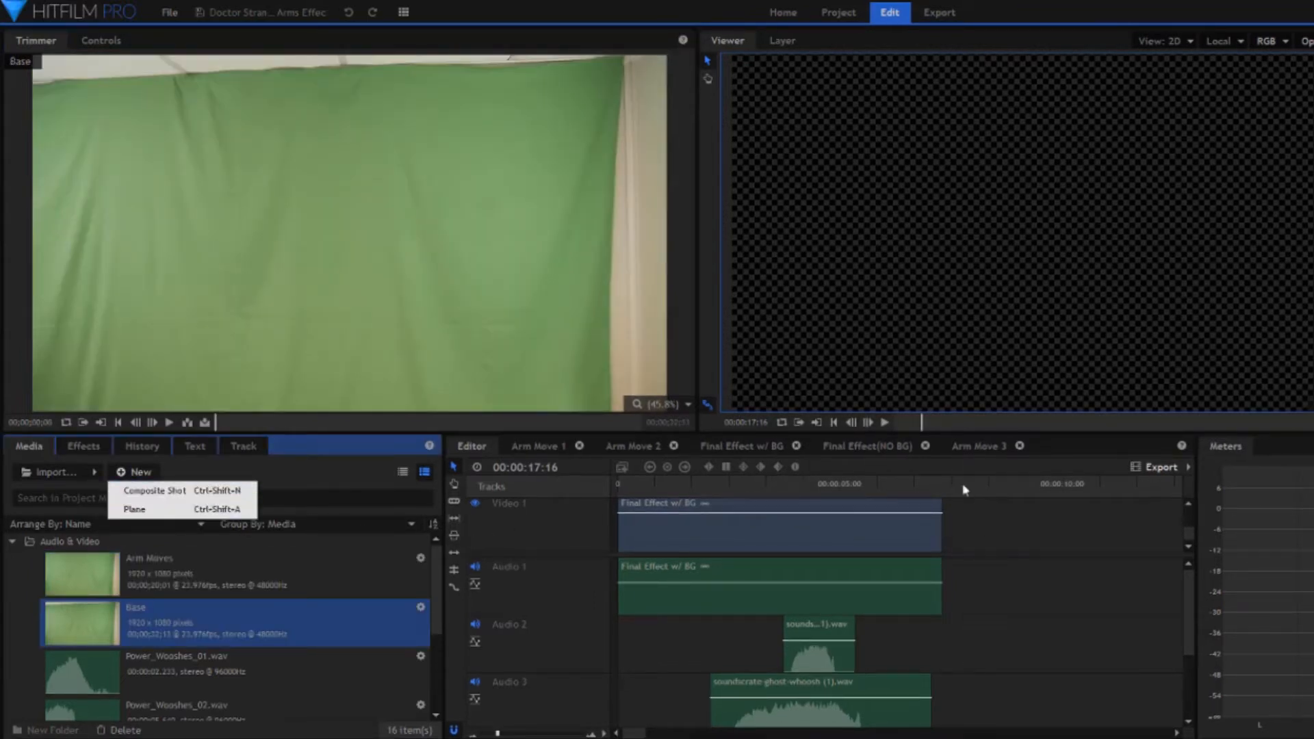
pyautogui.click(879, 446)
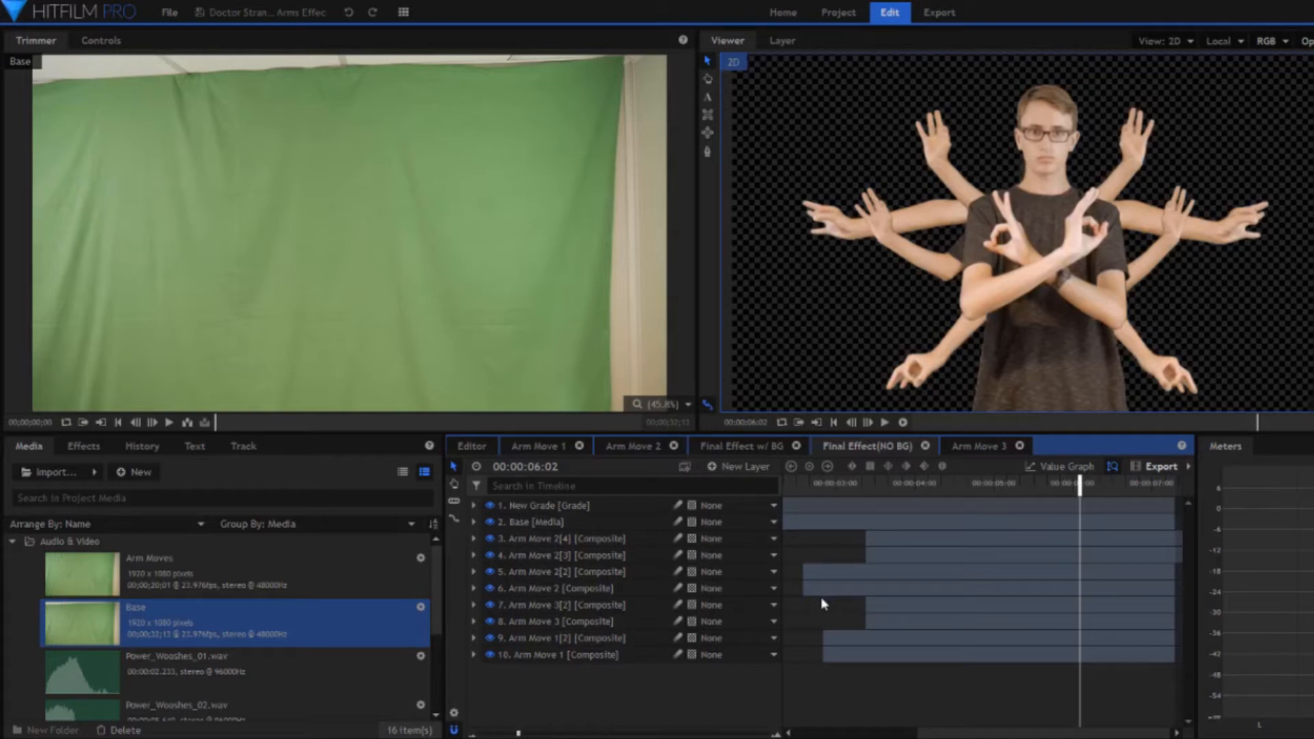
pyautogui.moveTo(491, 655); pyautogui.dragTo(490, 539)
# - Examine the mask and the keying effects applied to the Base layer in Final Effect(NO BG)
pyautogui.click(544, 522)
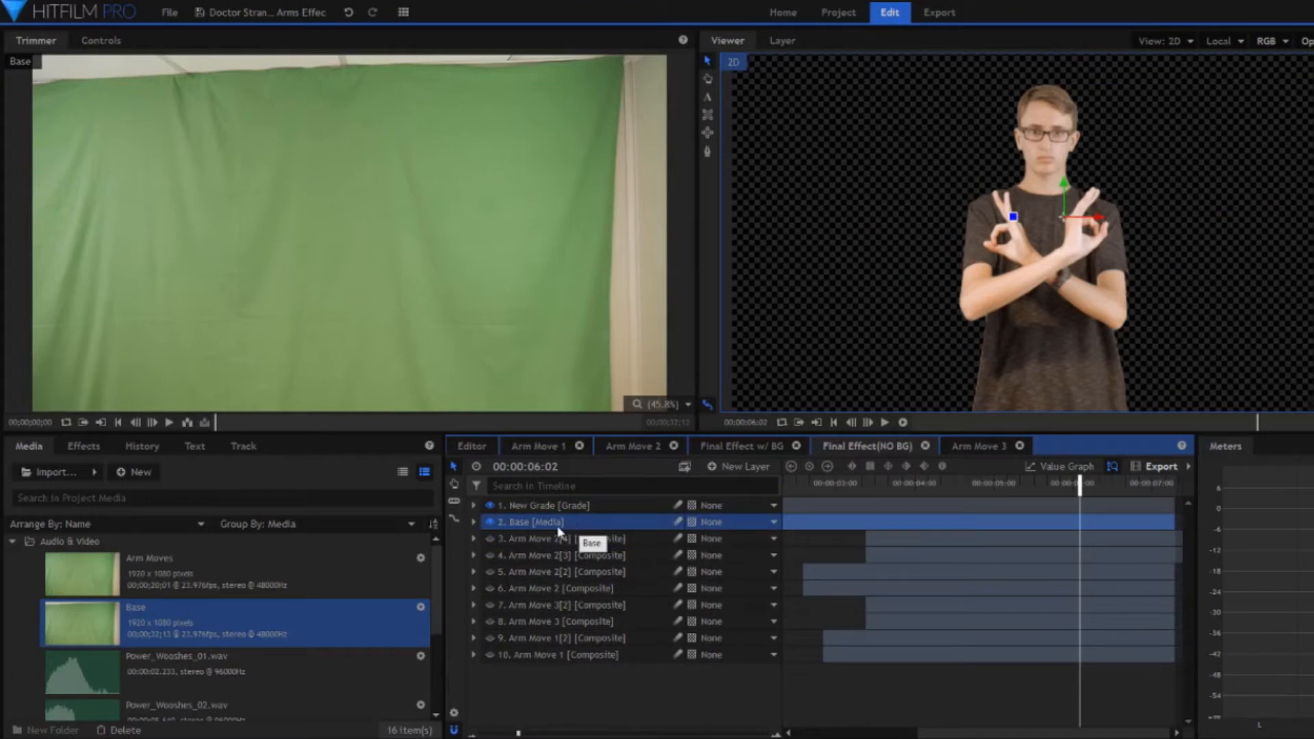
pyautogui.click(473, 523)
pyautogui.click(488, 555)
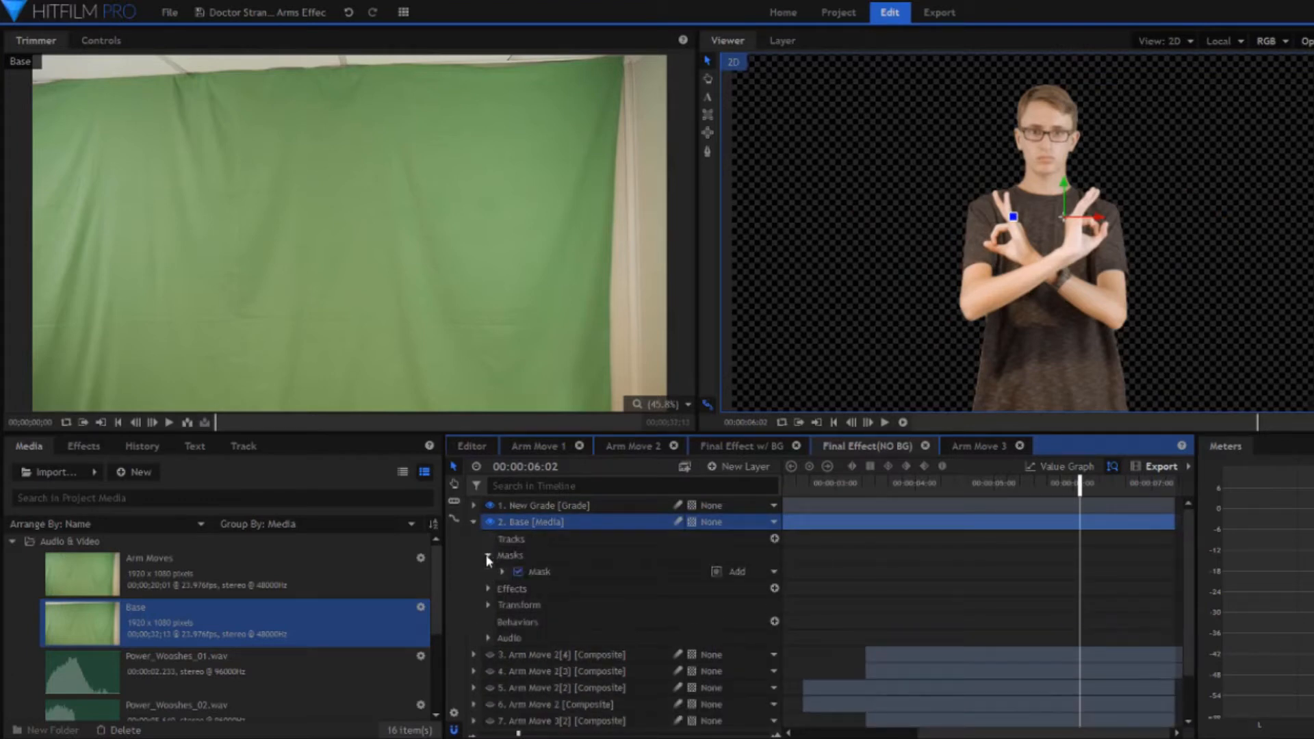
pyautogui.click(553, 573)
pyautogui.click(519, 572)
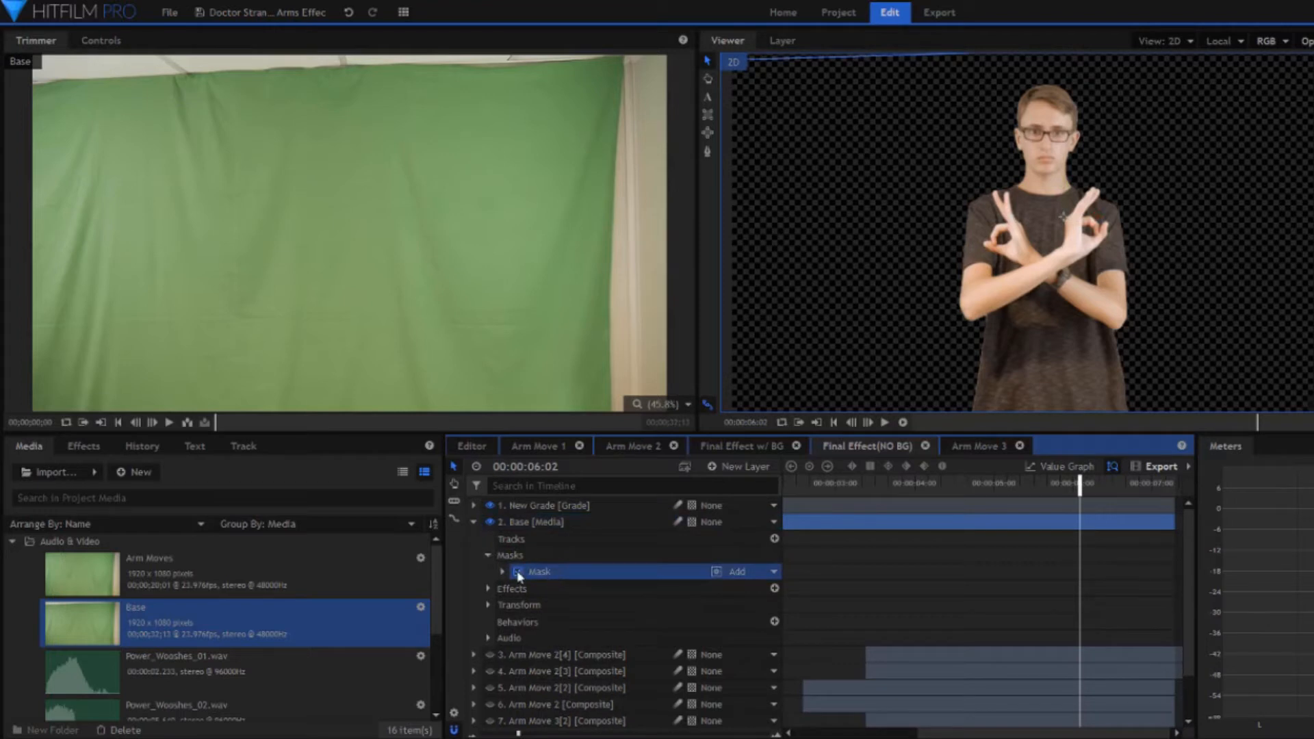
pyautogui.click(519, 572)
pyautogui.click(488, 588)
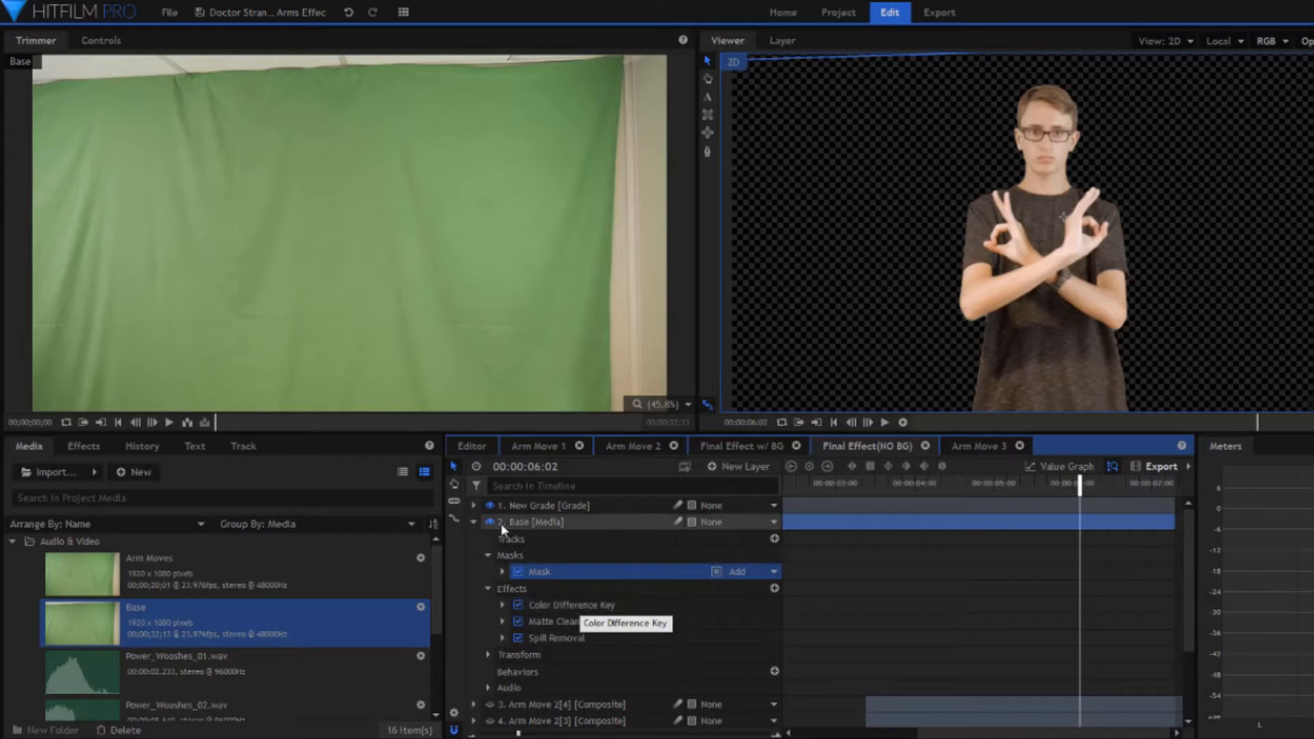
pyautogui.click(488, 588)
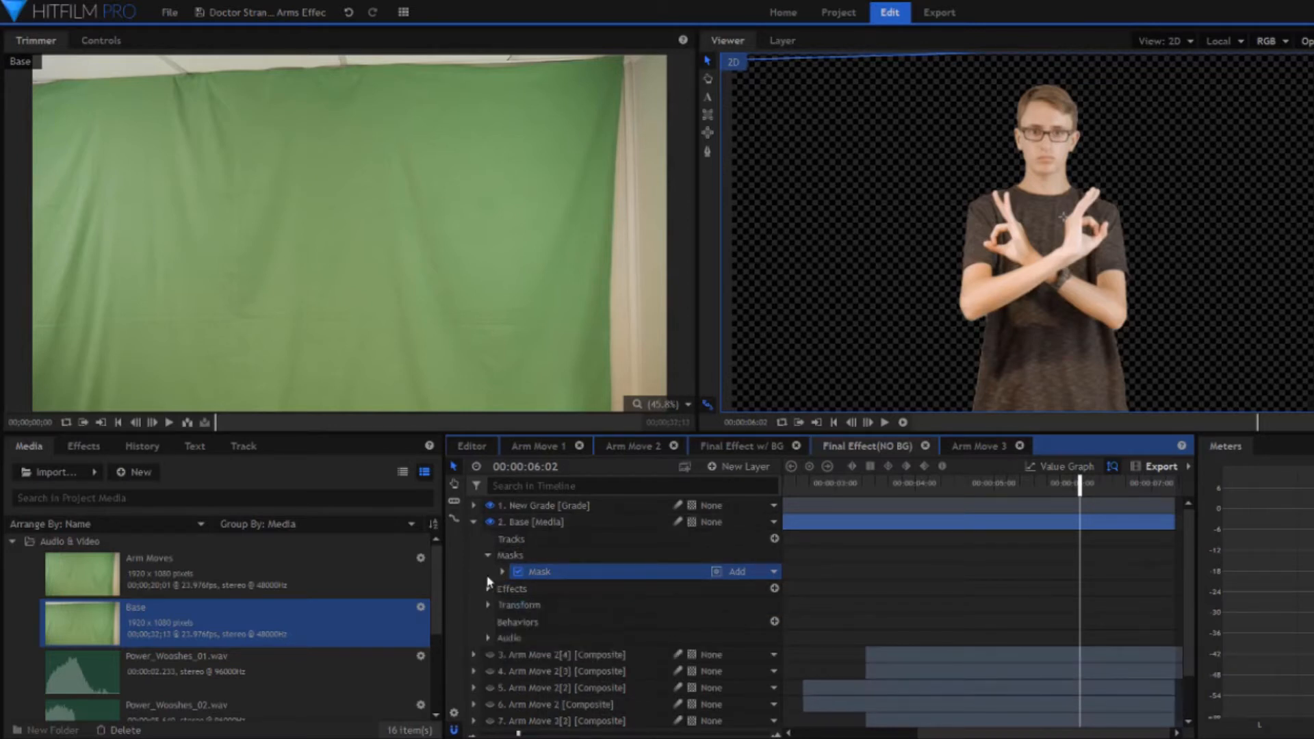
pyautogui.click(488, 556)
pyautogui.click(474, 521)
# - Reorder the Arm Move 3 timeline to follow Arm Move 2 and view the three arm composite shots
pyautogui.click(188, 563)
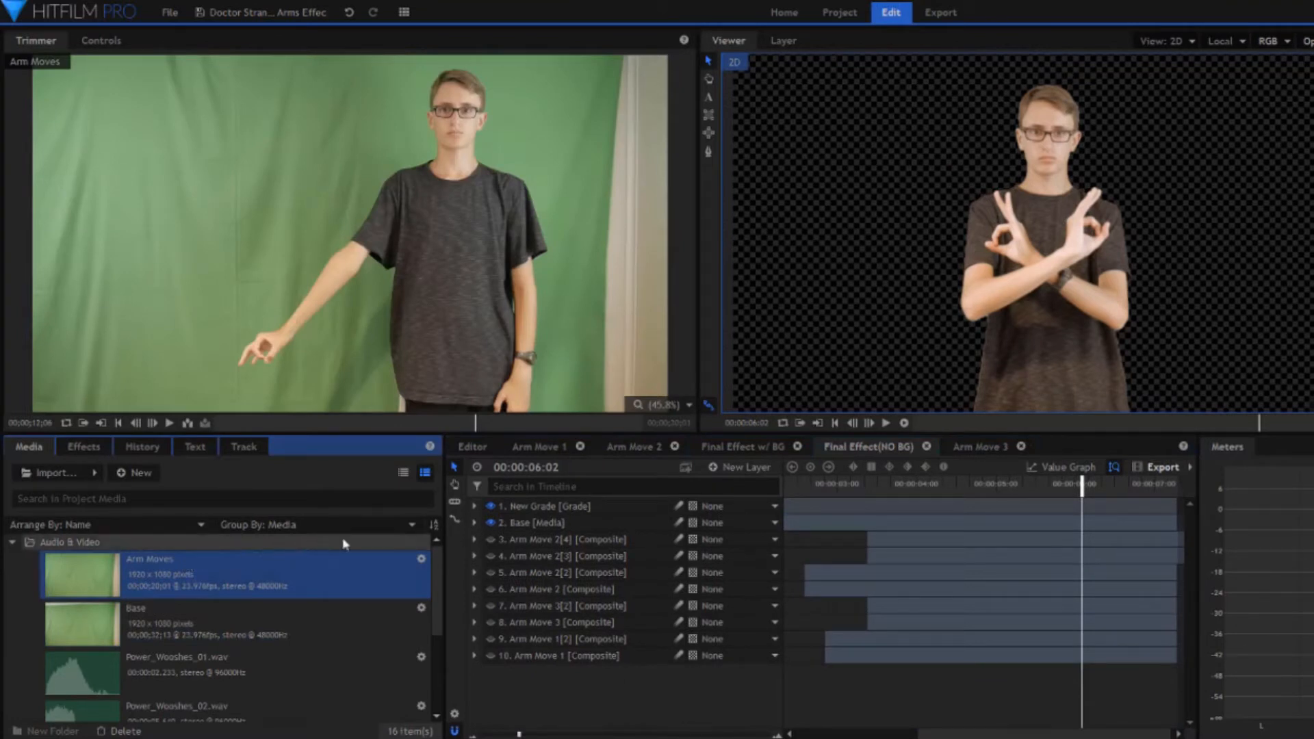
pyautogui.moveTo(971, 449); pyautogui.dragTo(741, 452)
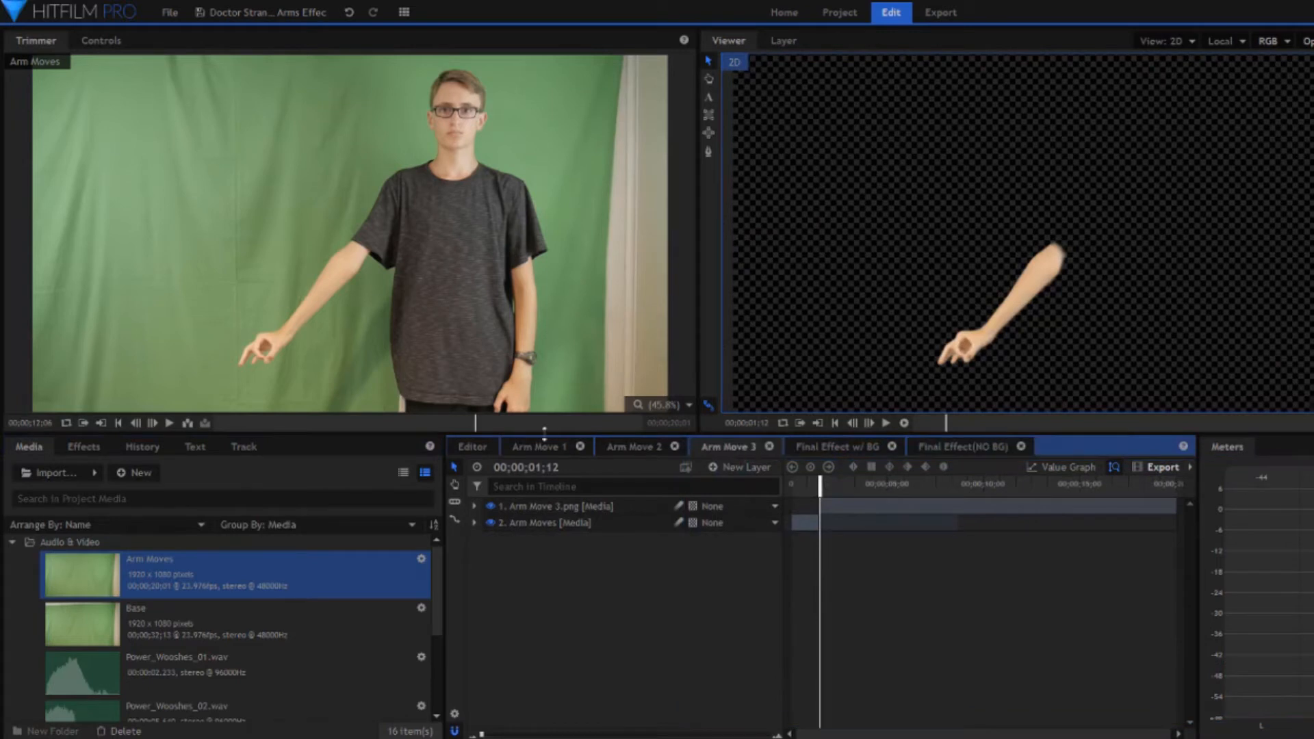
pyautogui.click(537, 447)
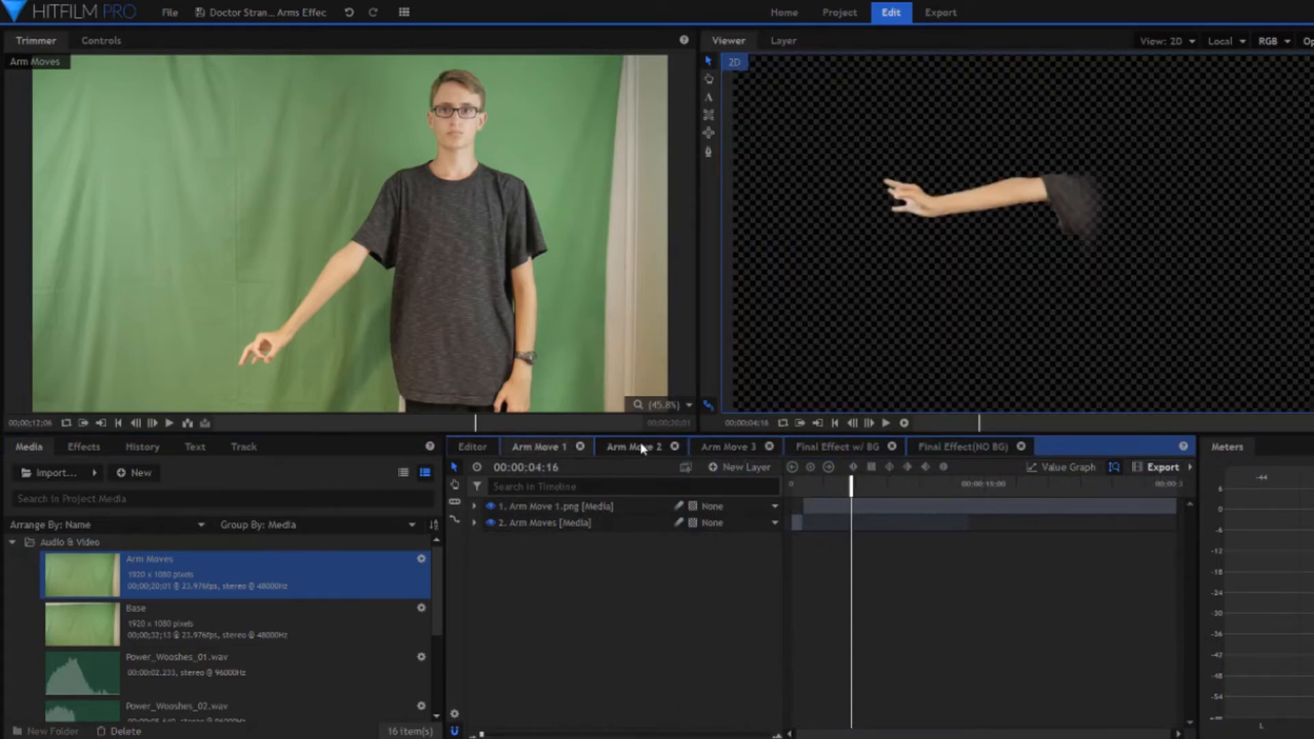
pyautogui.click(641, 446)
pyautogui.click(740, 449)
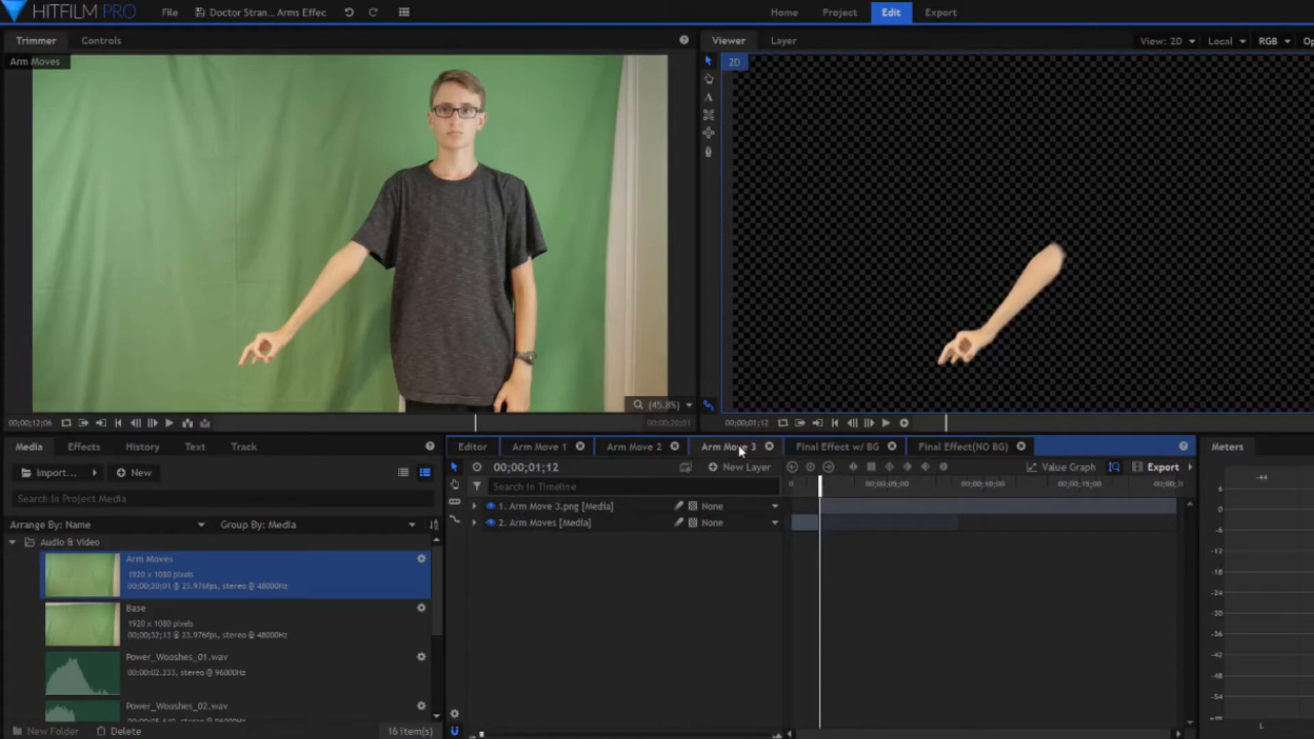
# - In the Arm Move 1 composite at 00:00:00:21, examine the Arm Moves layer's mask and effects
pyautogui.click(809, 527)
pyautogui.click(527, 447)
pyautogui.click(795, 523)
pyautogui.moveTo(799, 485)
pyautogui.mouseDown()
pyautogui.moveTo(786, 485)
pyautogui.moveTo(803, 486)
pyautogui.mouseUp()
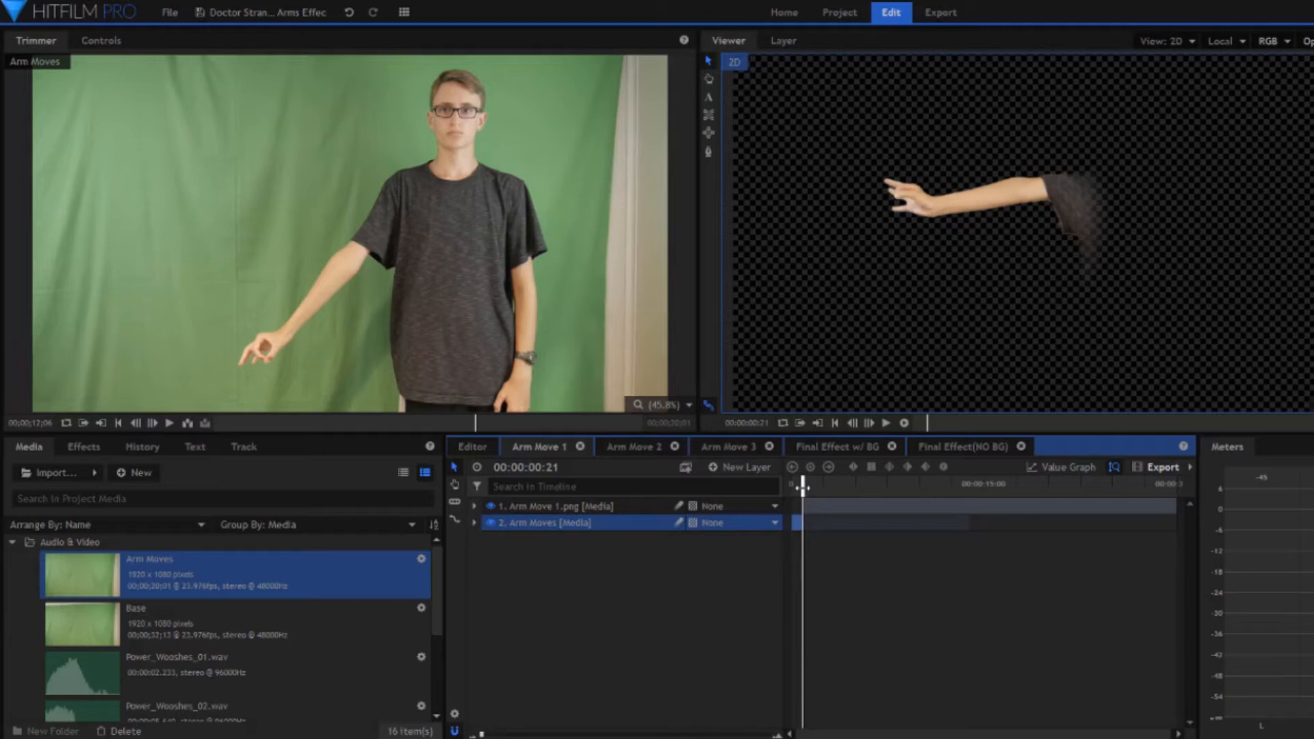
pyautogui.click(473, 522)
pyautogui.click(488, 556)
pyautogui.click(545, 575)
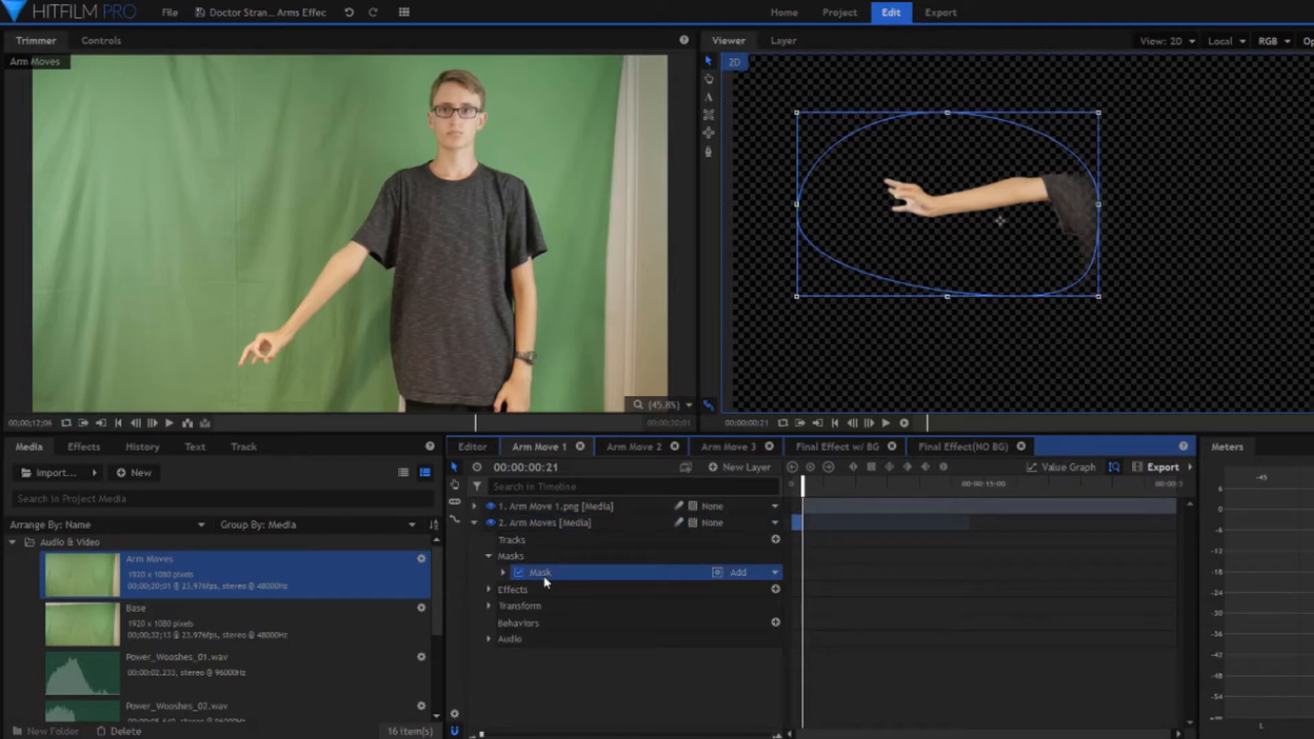
pyautogui.click(488, 589)
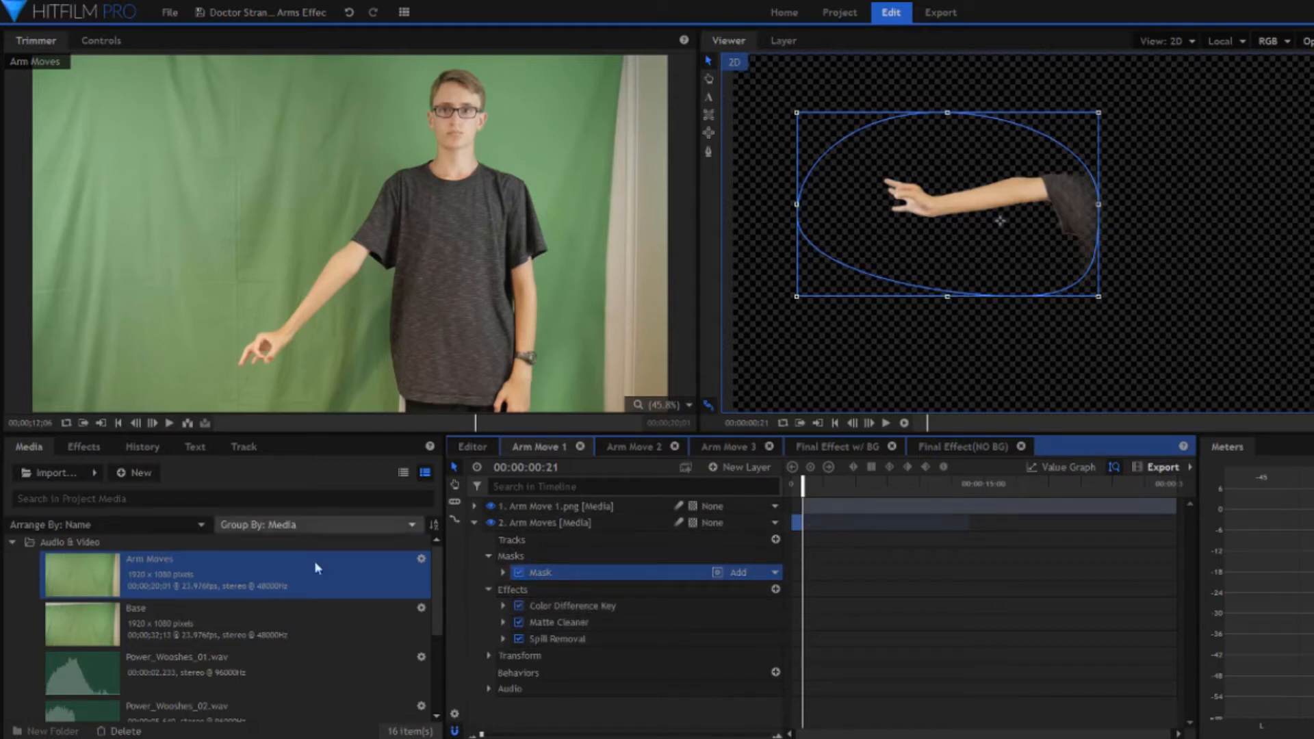
# - Look through the project's Images folder for the exported Arm Move PNG stills
pyautogui.scroll(-3, 289, 585)
pyautogui.click(12, 714)
pyautogui.scroll(-3, 112, 687)
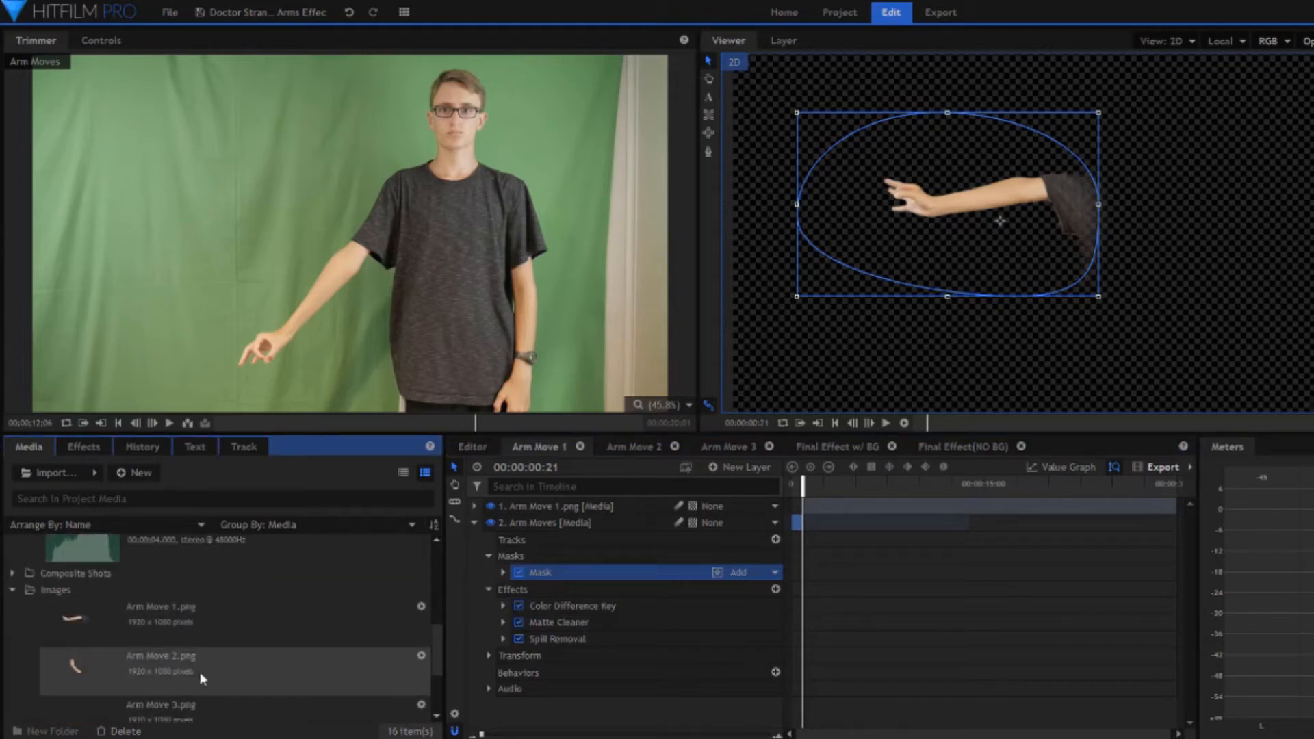
pyautogui.scroll(-1, 195, 672)
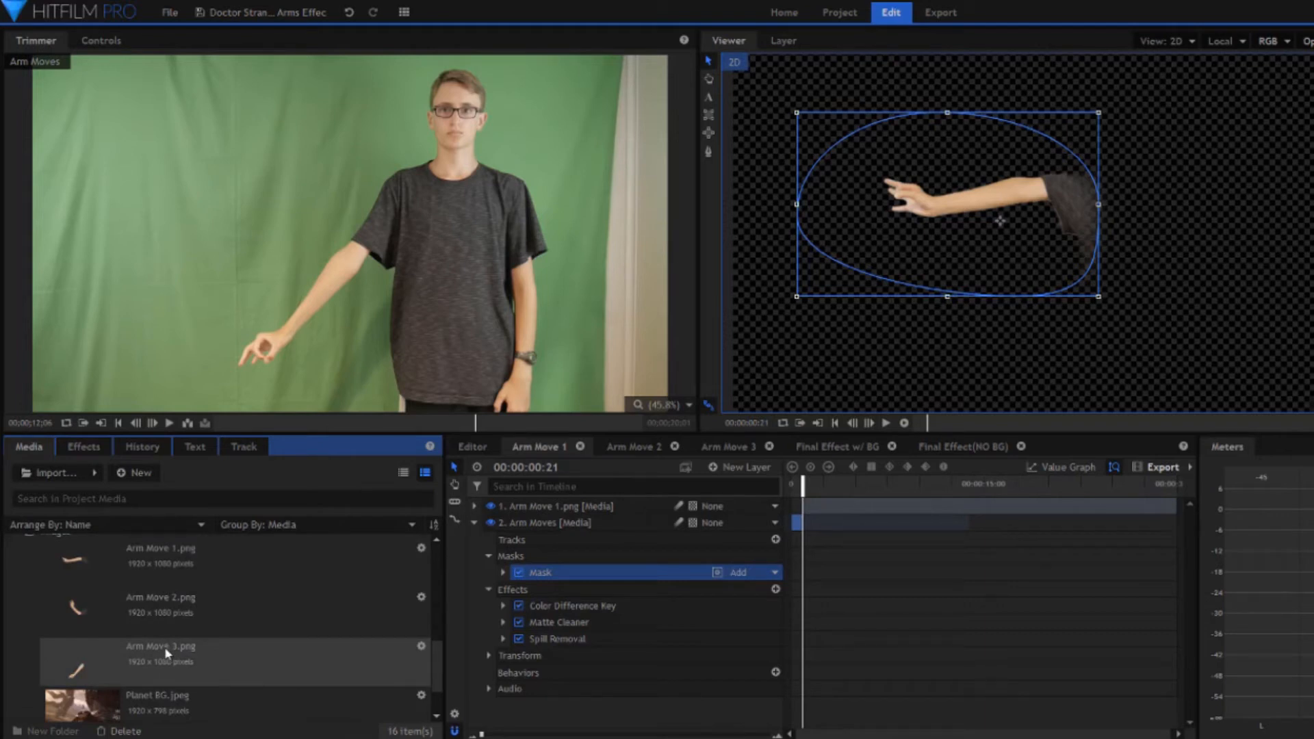
# - Examine the effects on the Arm Move 1.png layer in the Arm Move 1 composite
pyautogui.click(827, 505)
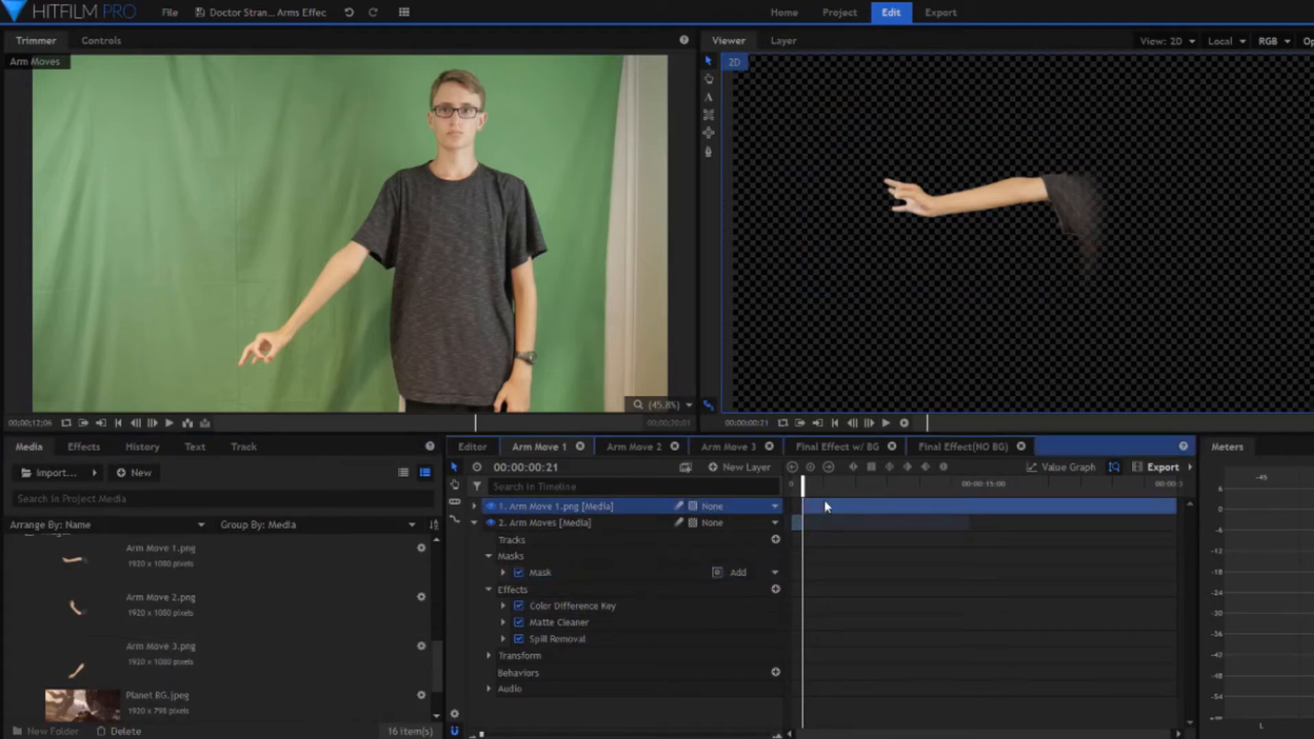
pyautogui.click(474, 506)
pyautogui.click(488, 539)
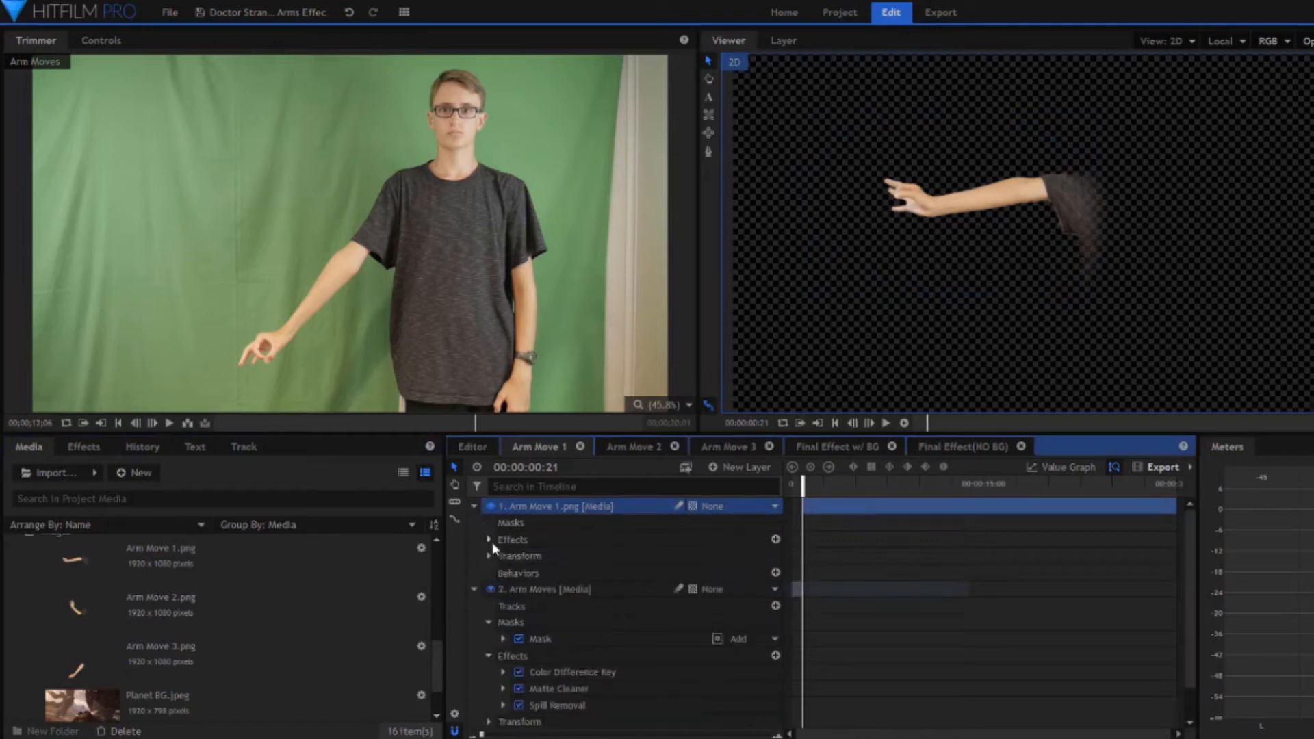
pyautogui.click(502, 556)
pyautogui.click(579, 555)
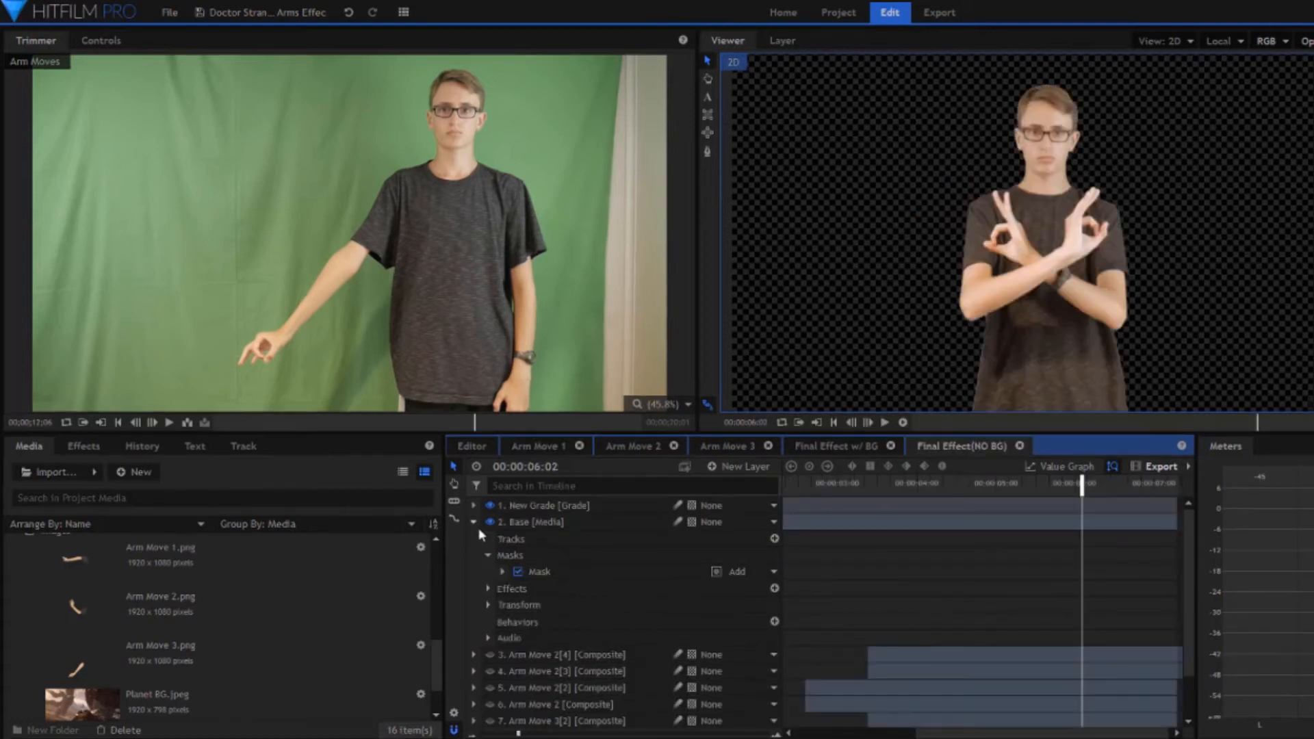
# - In Final Effect(NO BG), make the Arm Move 2[4] layer visible and move the playhead to 00:00:03:17
pyautogui.click(473, 522)
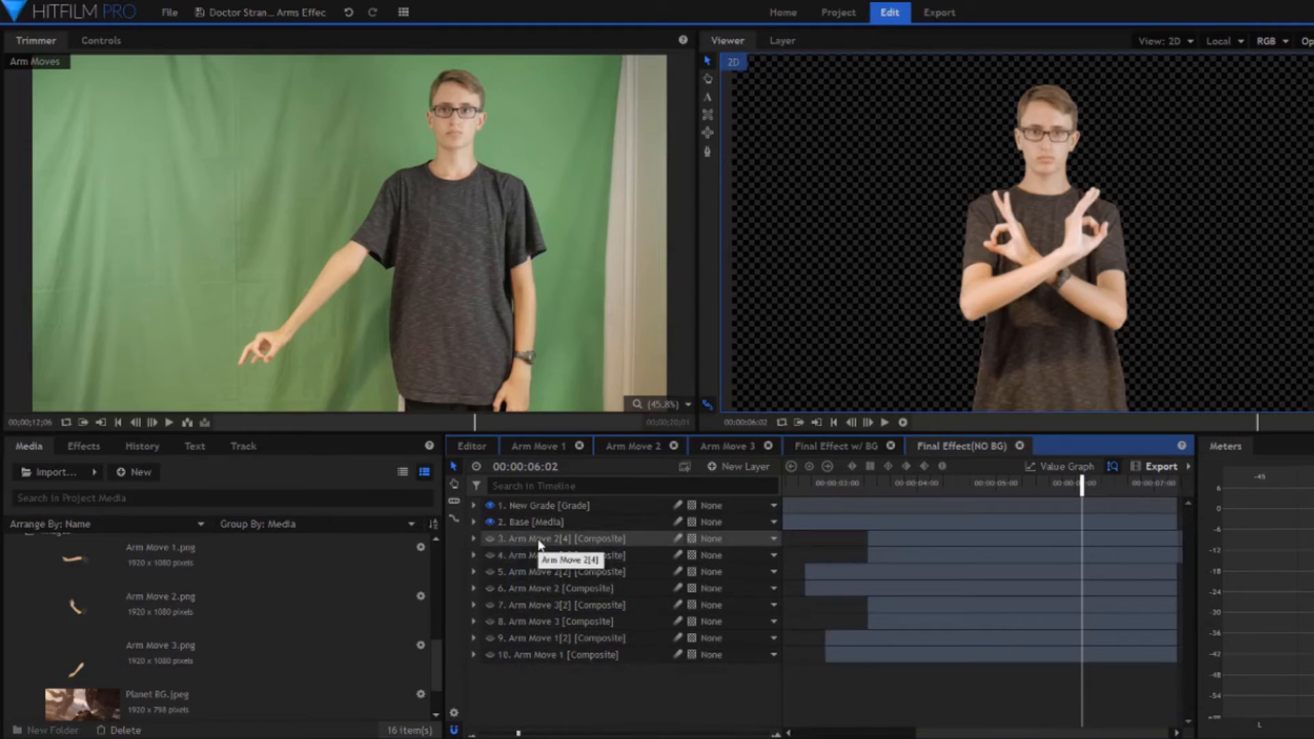
pyautogui.click(536, 541)
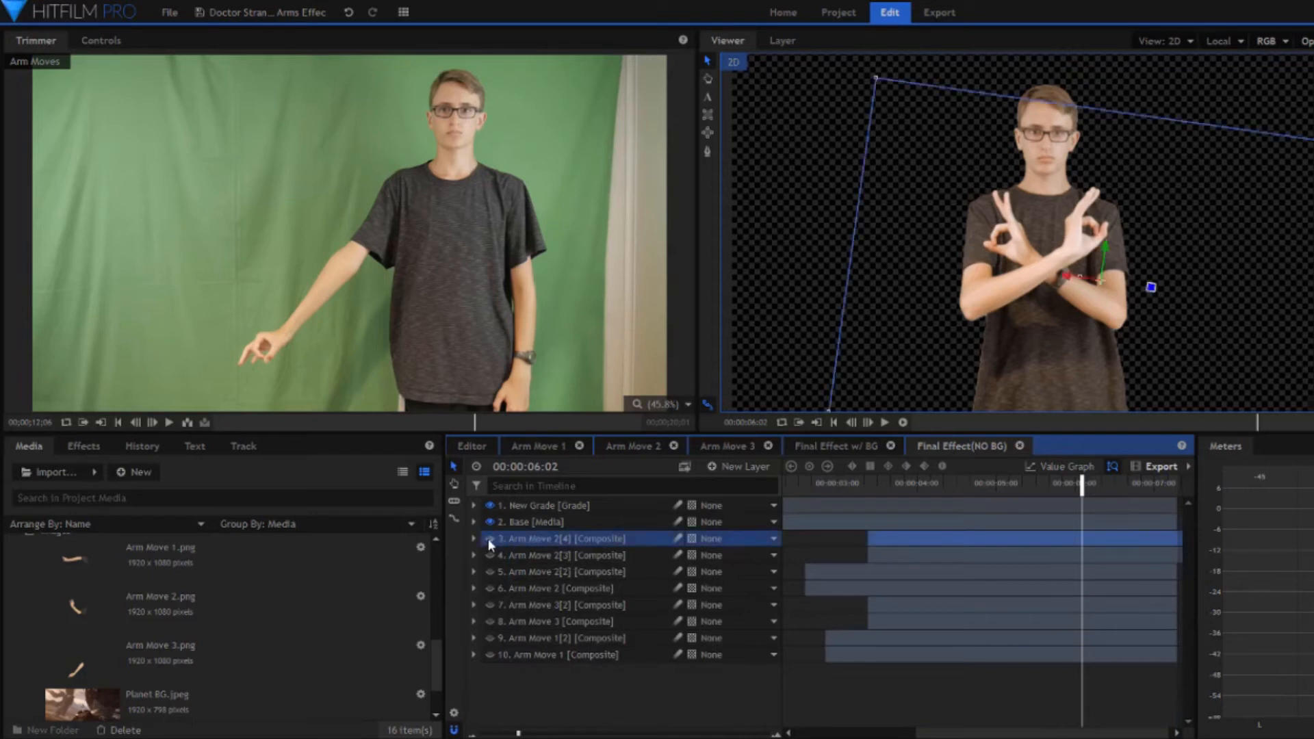
pyautogui.click(490, 539)
pyautogui.click(868, 484)
pyautogui.moveTo(868, 484); pyautogui.dragTo(893, 492)
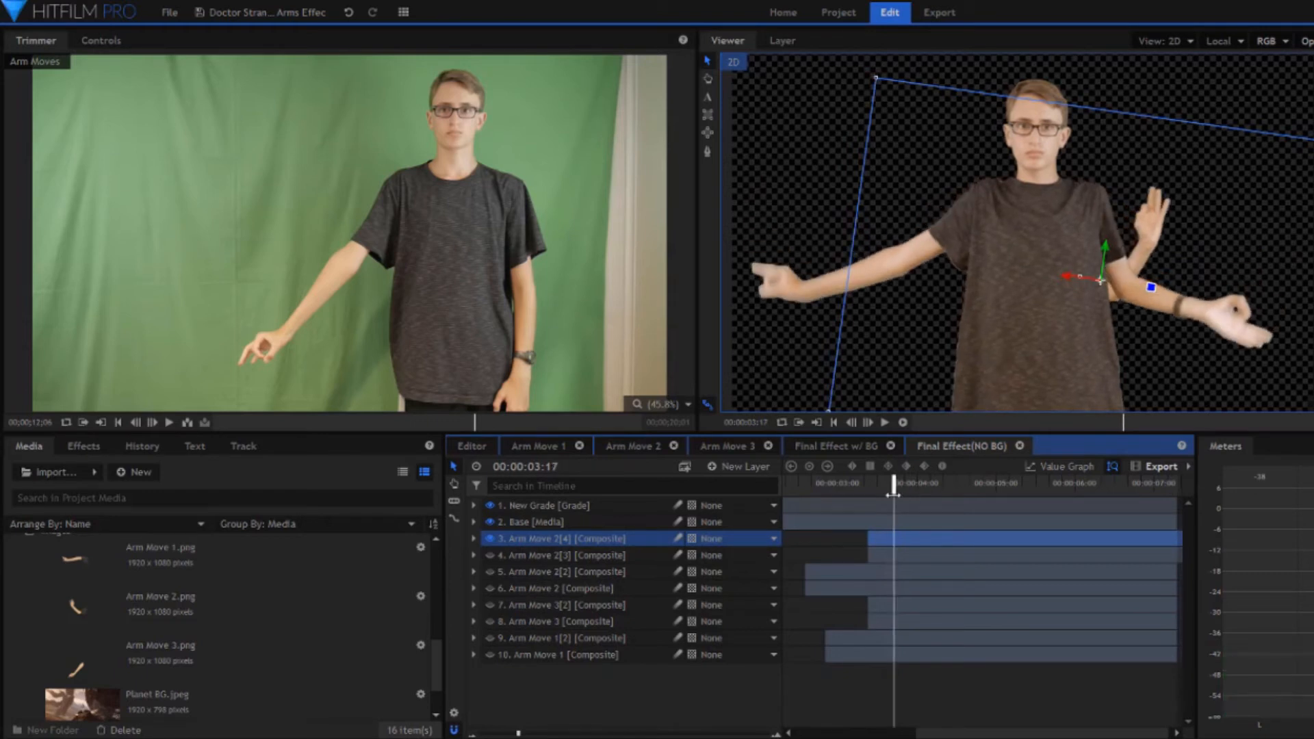
# - Reveal the transform properties of the Arm Move 2[4] layer and select its Position keyframes
pyautogui.click(473, 539)
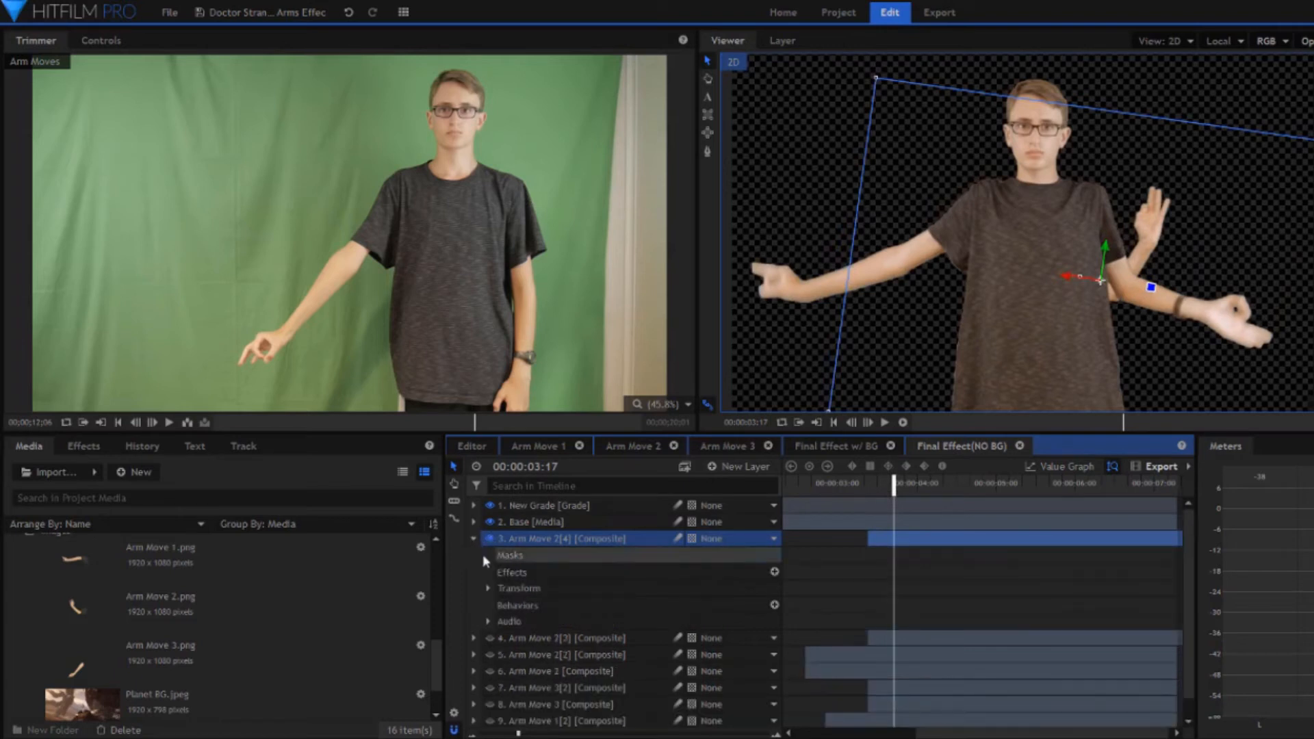
pyautogui.click(487, 588)
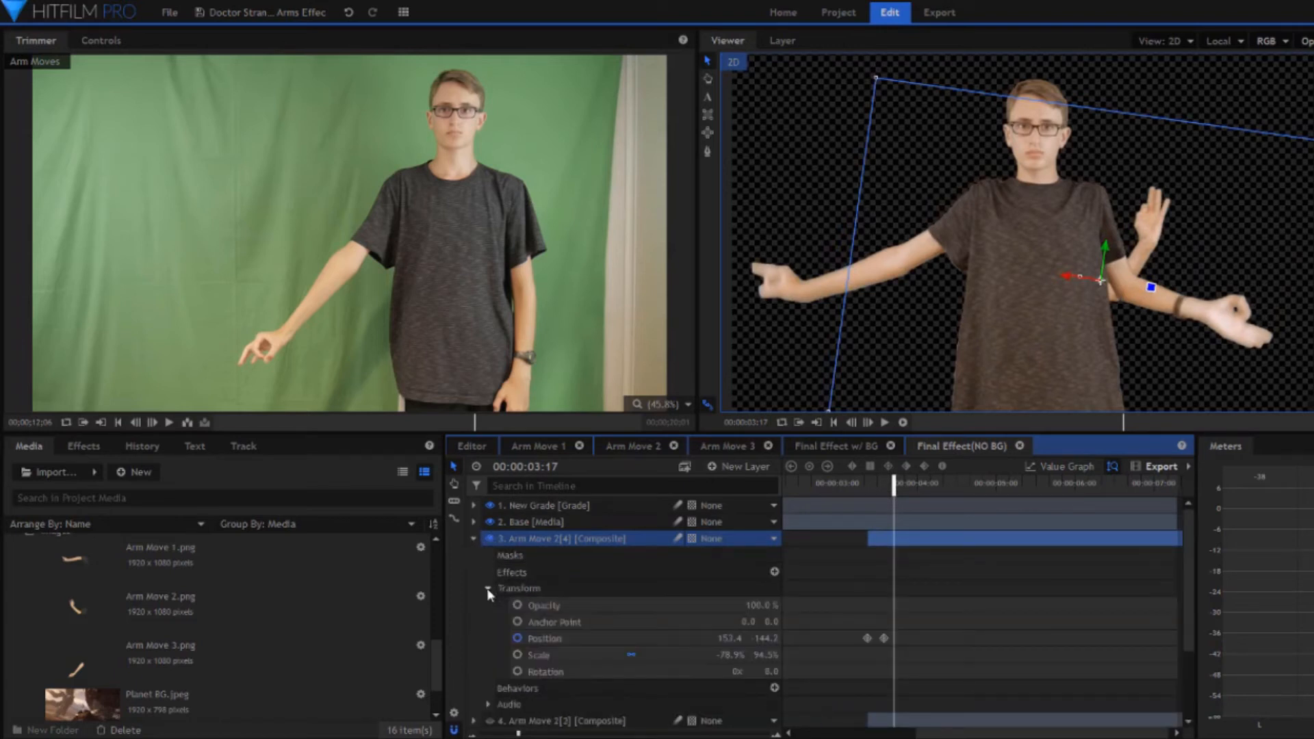
pyautogui.click(589, 638)
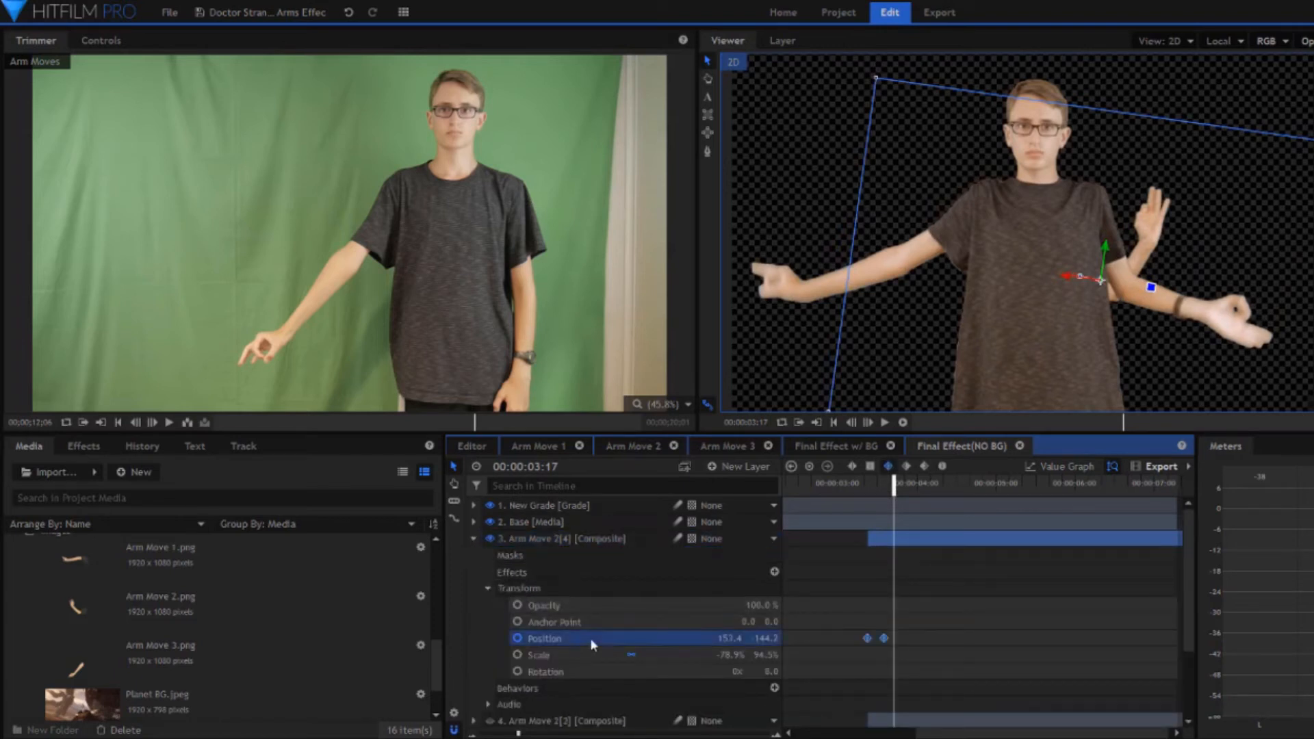
# - Move the playhead to 00:00:03:16, collapse the Arm Move 2[4] layer and make all the hidden Arm Move layers visible
pyautogui.click(875, 492)
pyautogui.moveTo(876, 492); pyautogui.dragTo(891, 494)
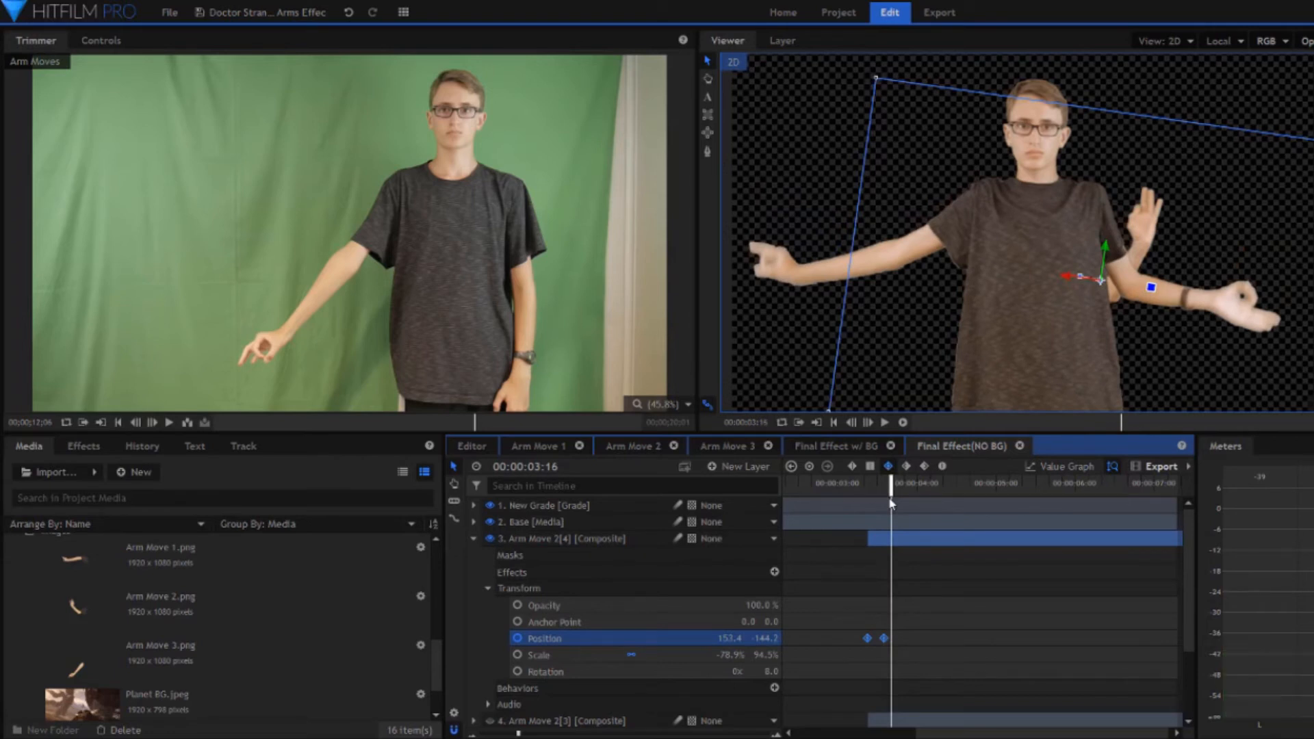
pyautogui.click(473, 538)
pyautogui.click(489, 555)
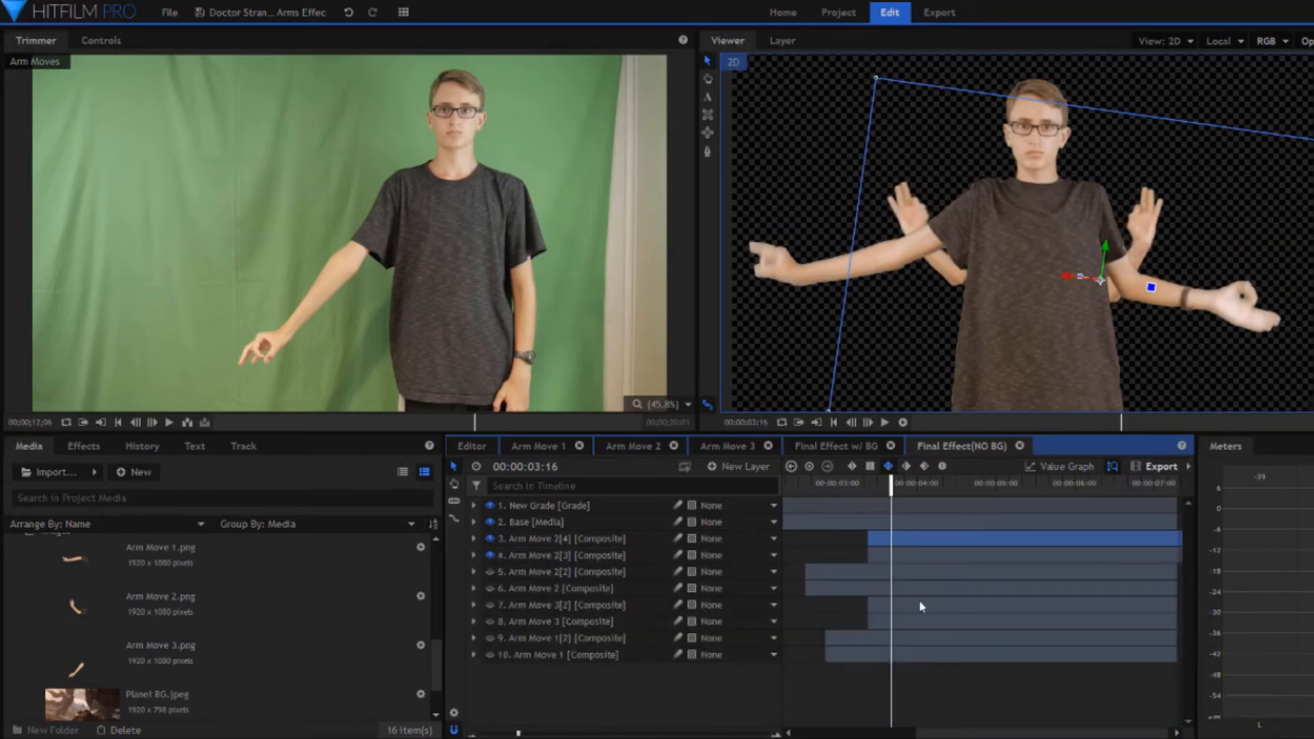
pyautogui.moveTo(489, 572); pyautogui.dragTo(491, 655)
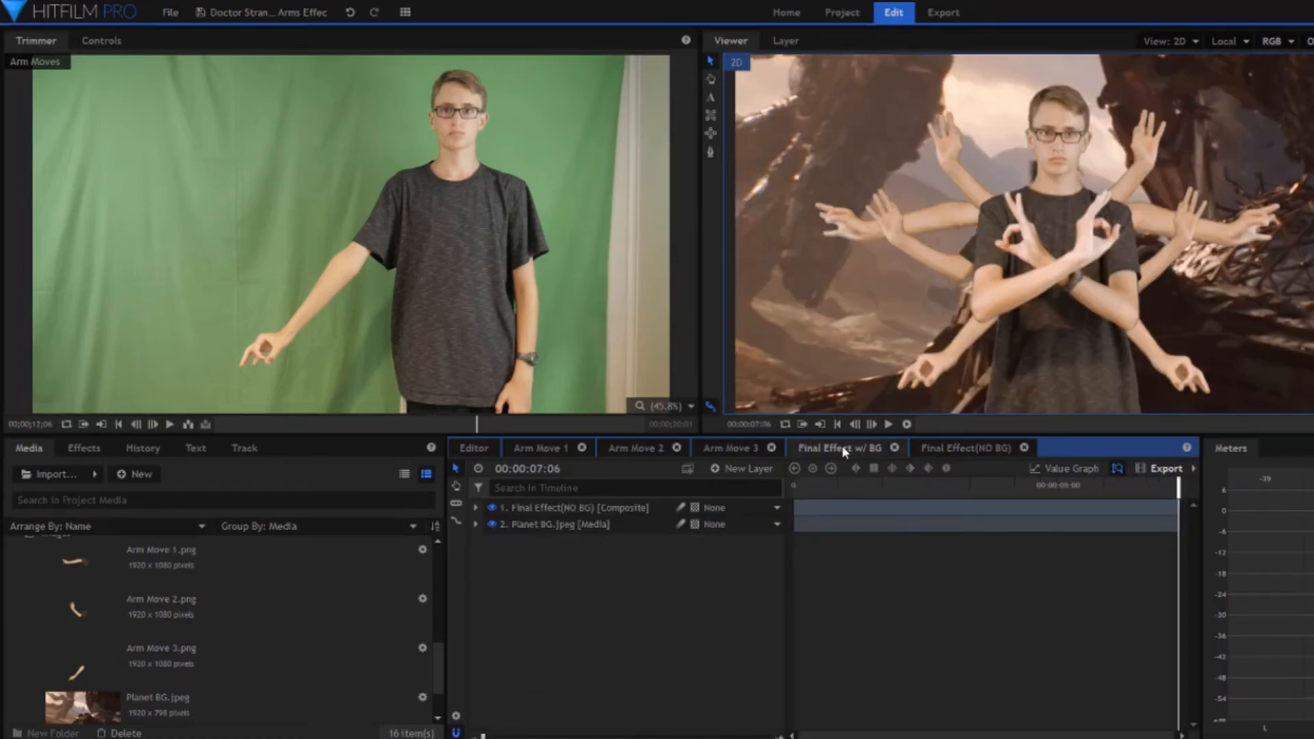
# - Select the Planet BG.jpeg layer in Final Effect w/ BG and preview its source image from the project media
pyautogui.click(602, 523)
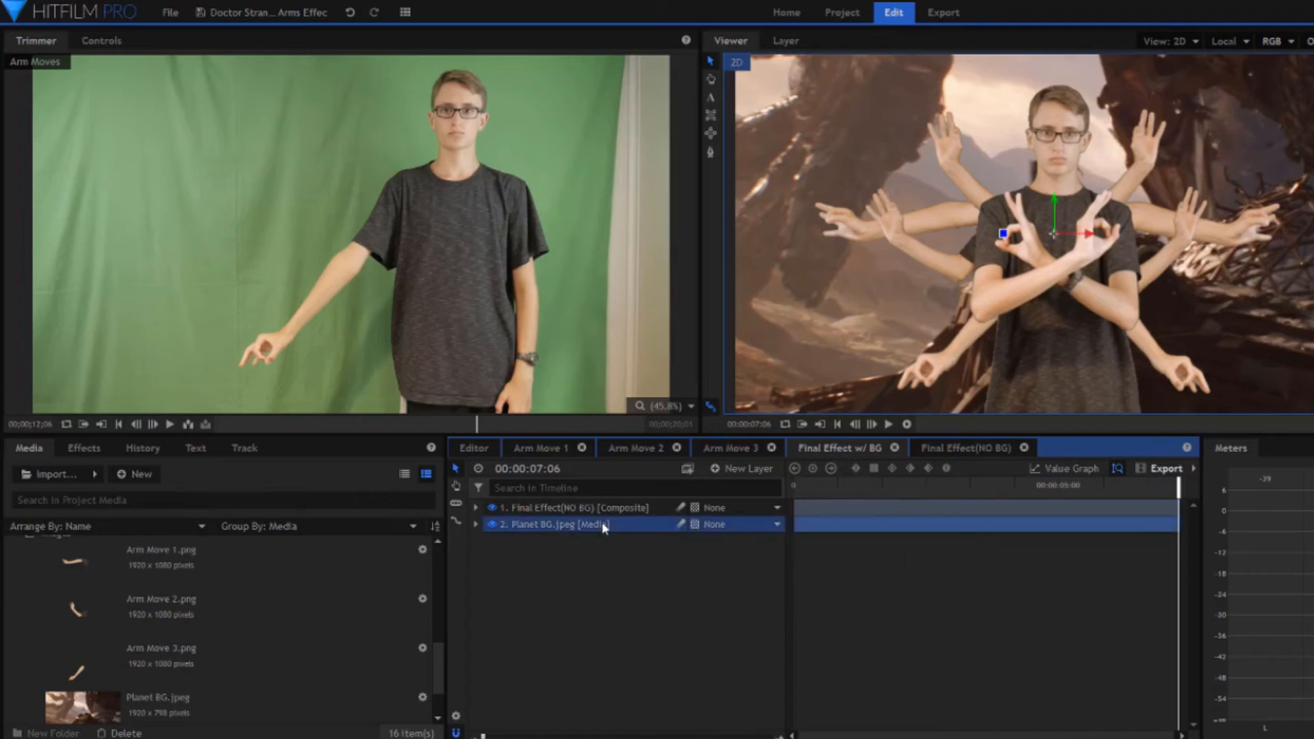
pyautogui.click(230, 689)
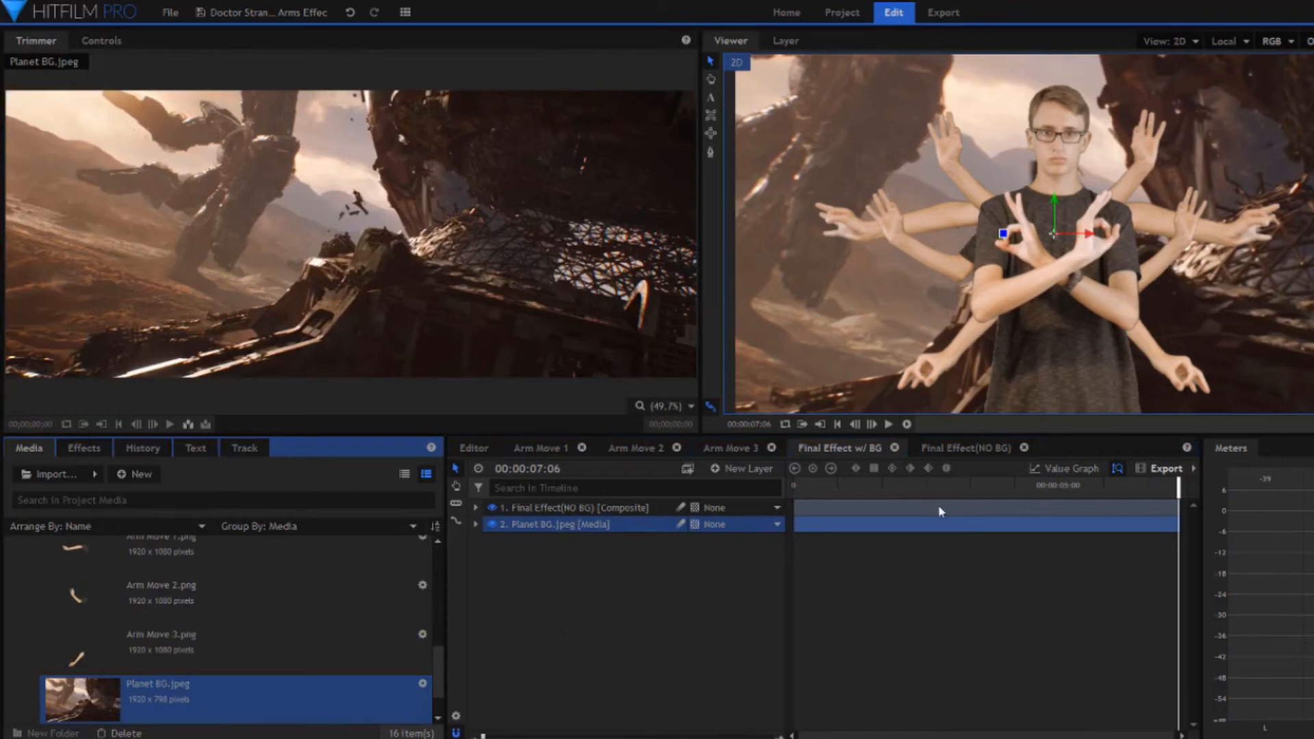
# - Point out the New Grade layer in Final Effect(NO BG) and the nested Final Effect(NO BG) layer in Final Effect w/ BG
pyautogui.click(948, 448)
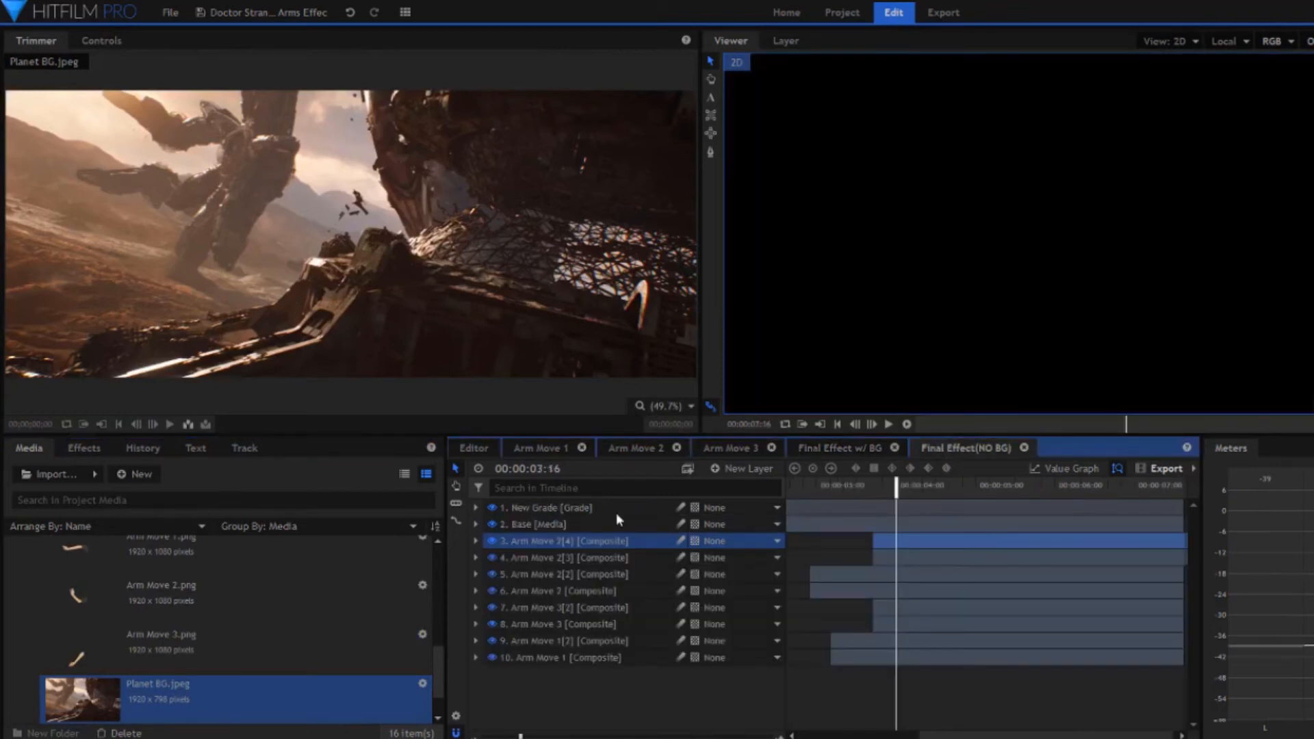
pyautogui.click(562, 507)
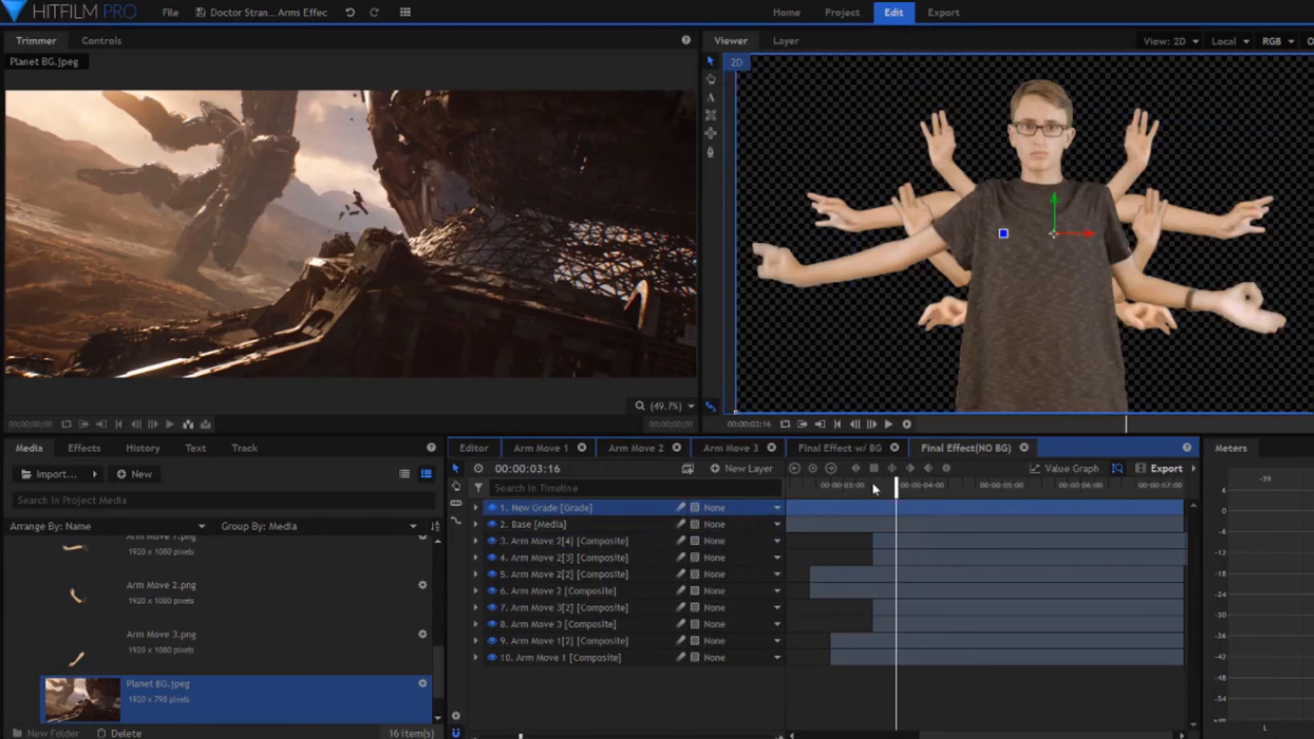
pyautogui.click(847, 448)
pyautogui.click(601, 508)
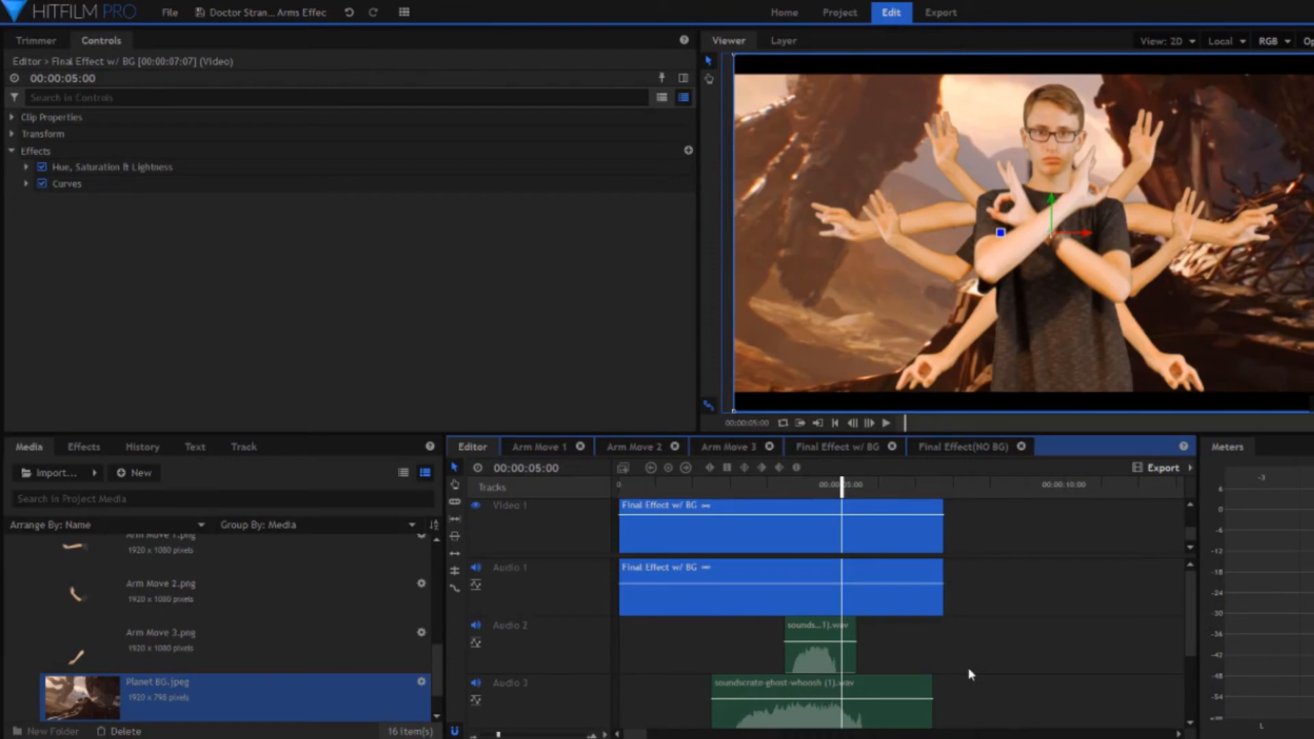
# - Examine the Hue, Saturation & Lightness and Curves effects on the Final Effect w/ BG clip in the Editor, plus the sound effect tracks
pyautogui.click(26, 167)
pyautogui.click(26, 300)
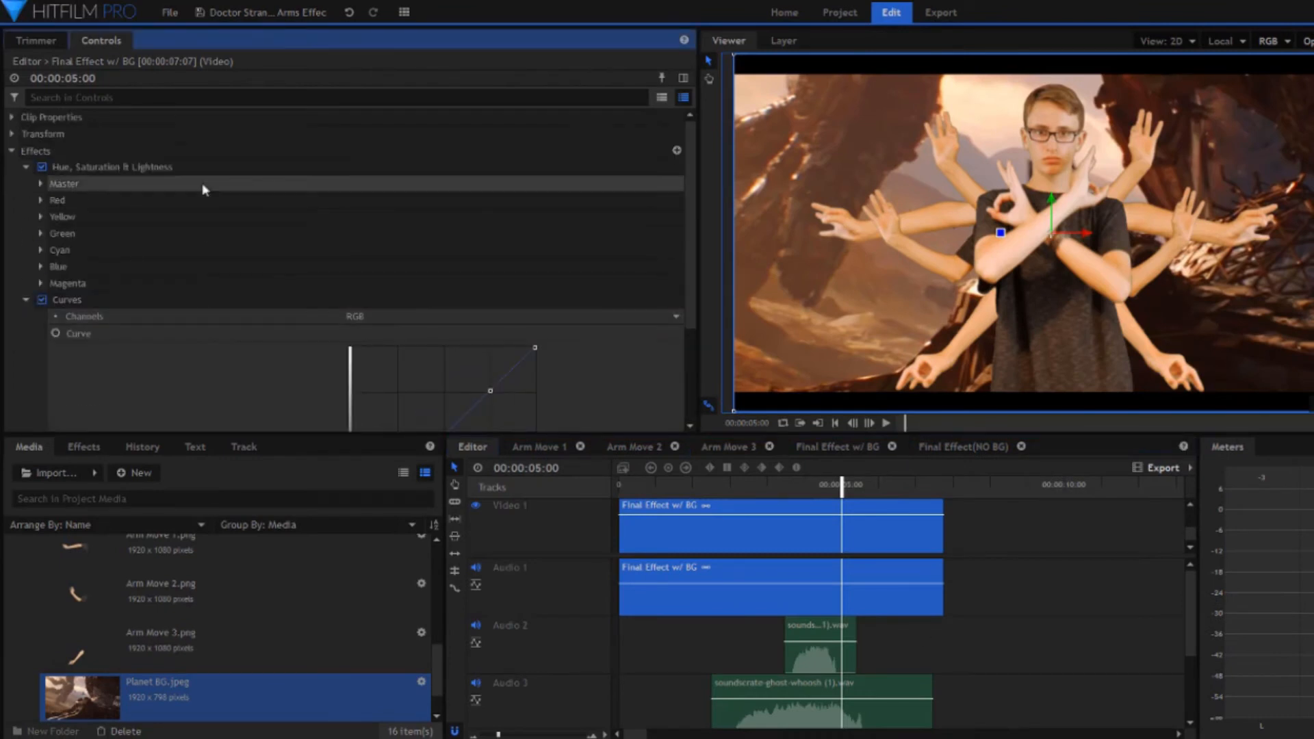
pyautogui.scroll(-3, 417, 256)
pyautogui.scroll(-2, 1056, 680)
pyautogui.scroll(3, 1052, 580)
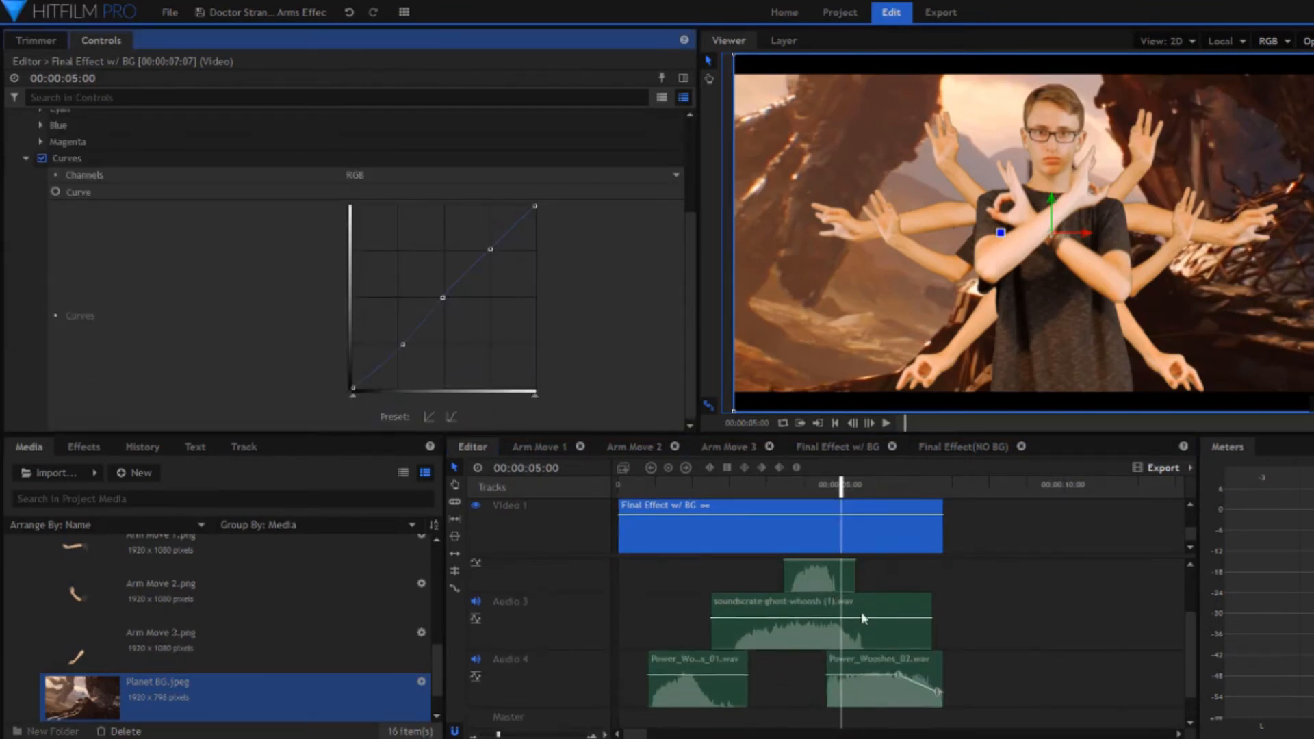